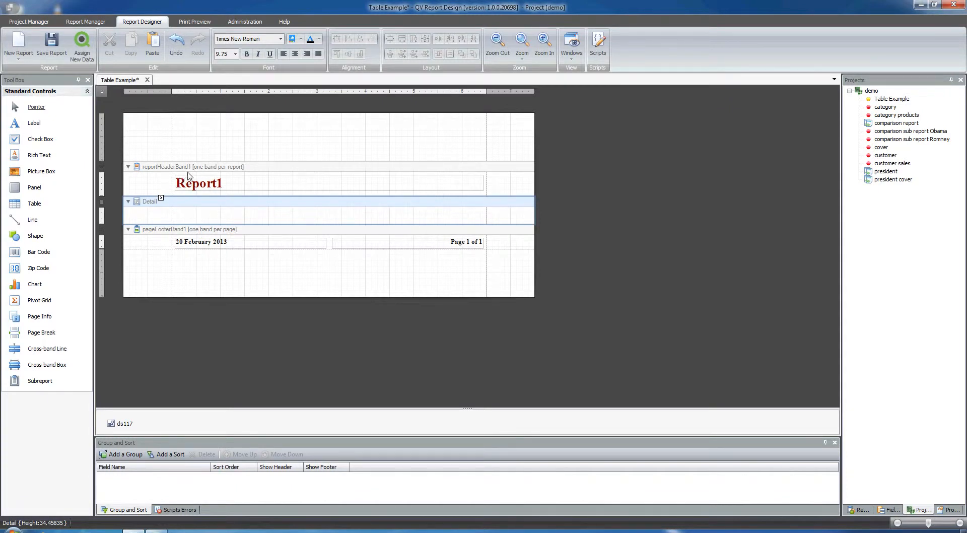
Step: Save the Table Example report
click(59, 52)
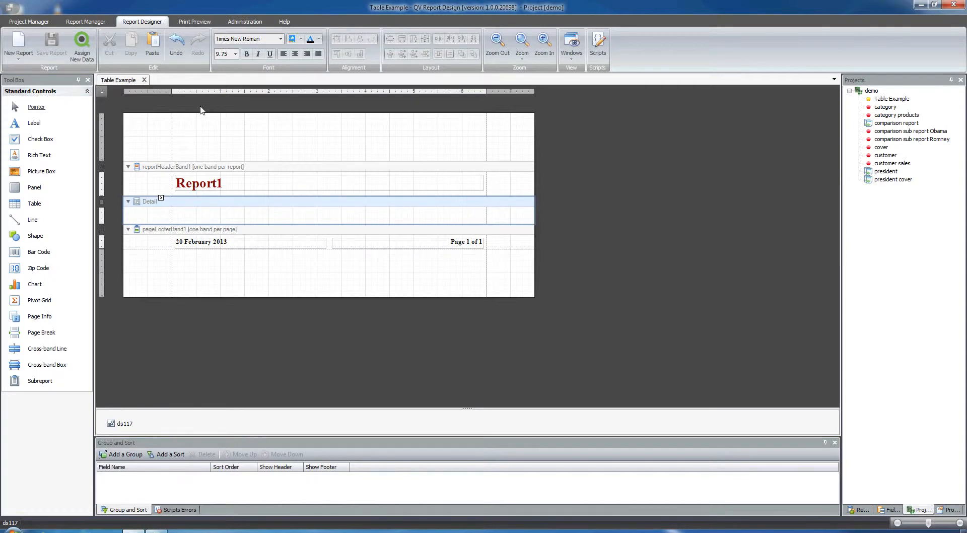
Step: Open the president report and examine its table layout in the designer and print preview
double_click(886, 173)
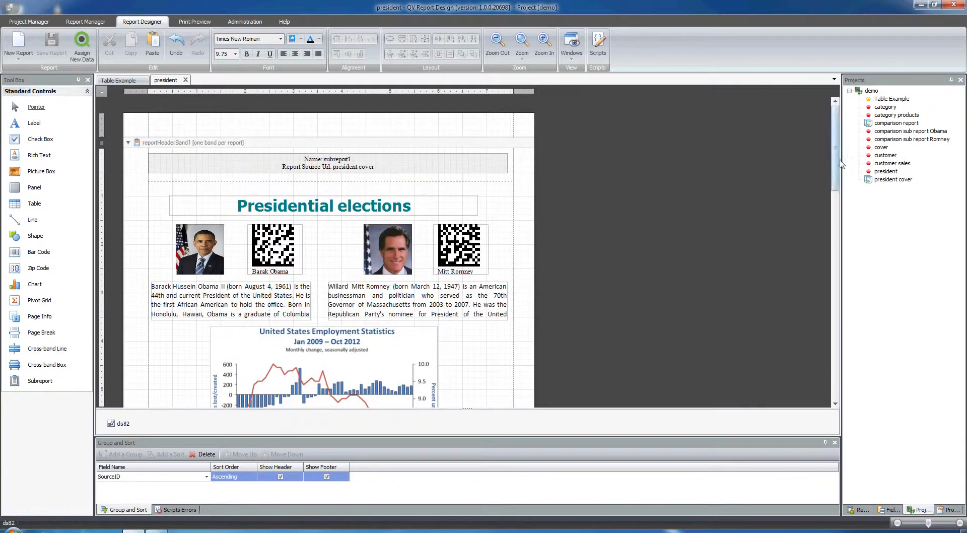
drag(839, 143, 860, 348)
click(160, 298)
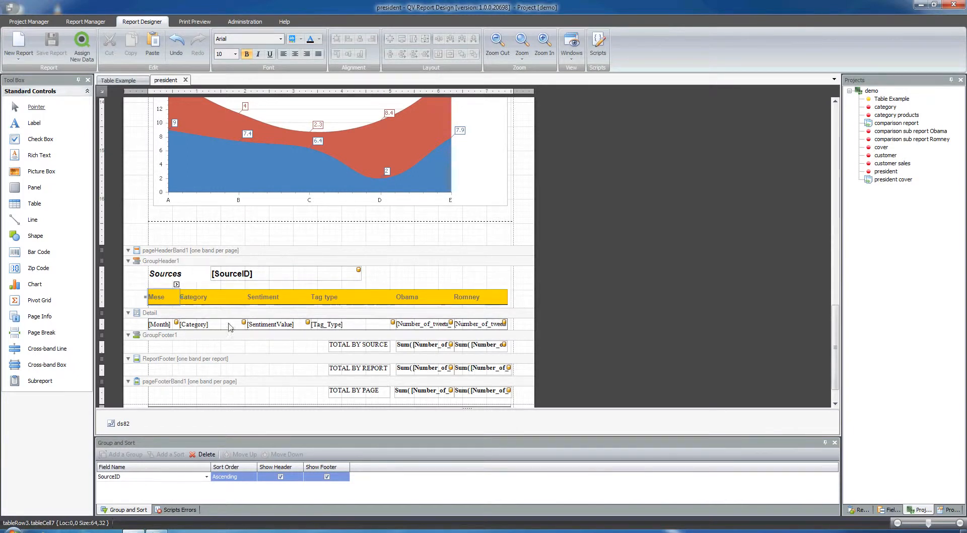
click(198, 23)
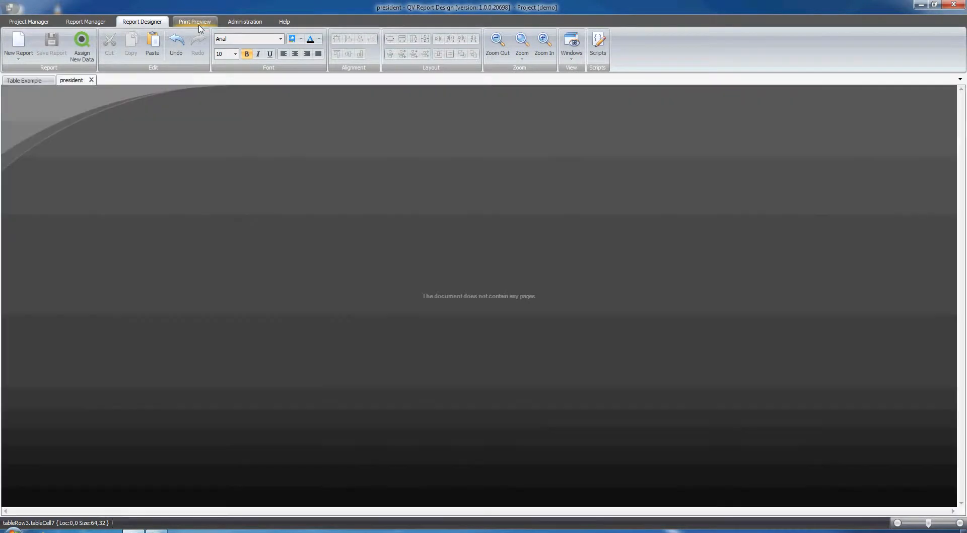
drag(962, 114, 962, 227)
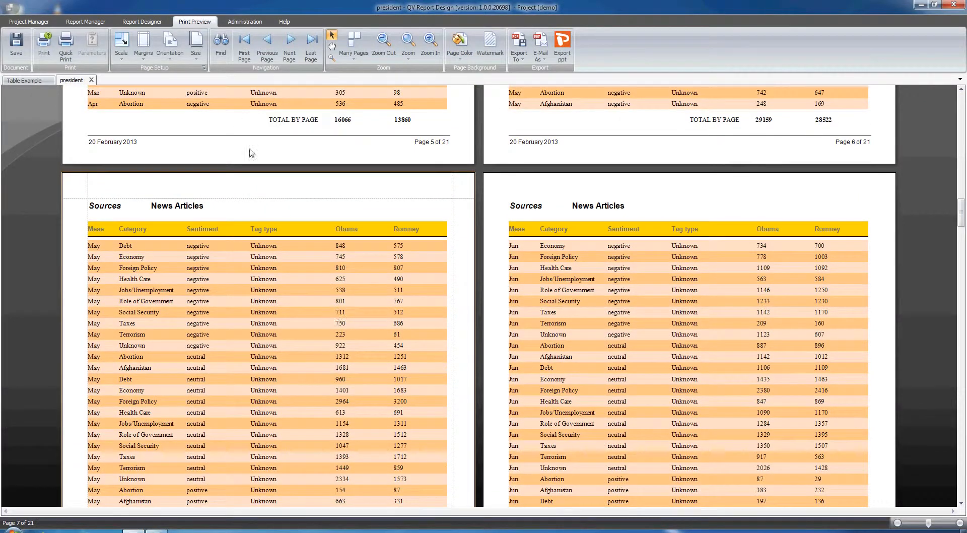
Step: Return to the Table Example report and insert a GroupHeader band
click(149, 22)
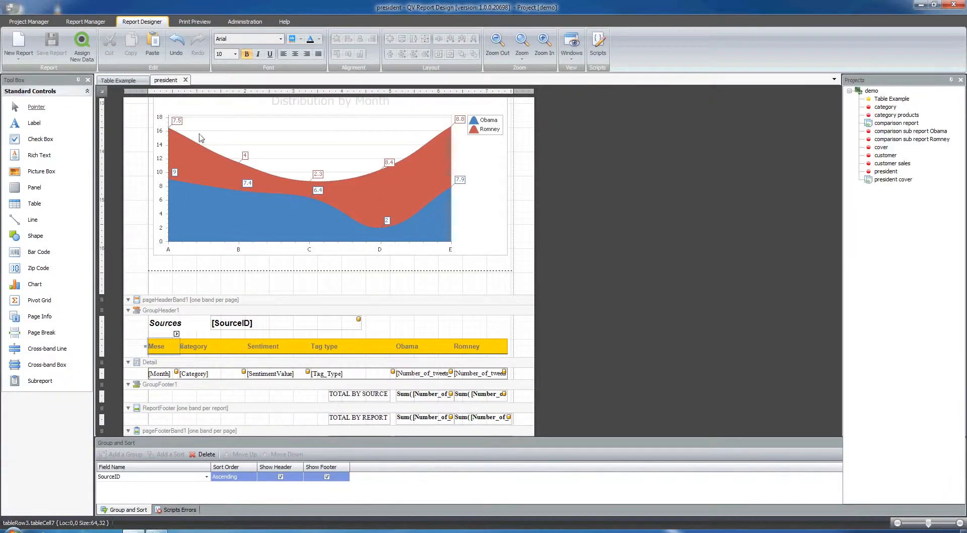
click(121, 80)
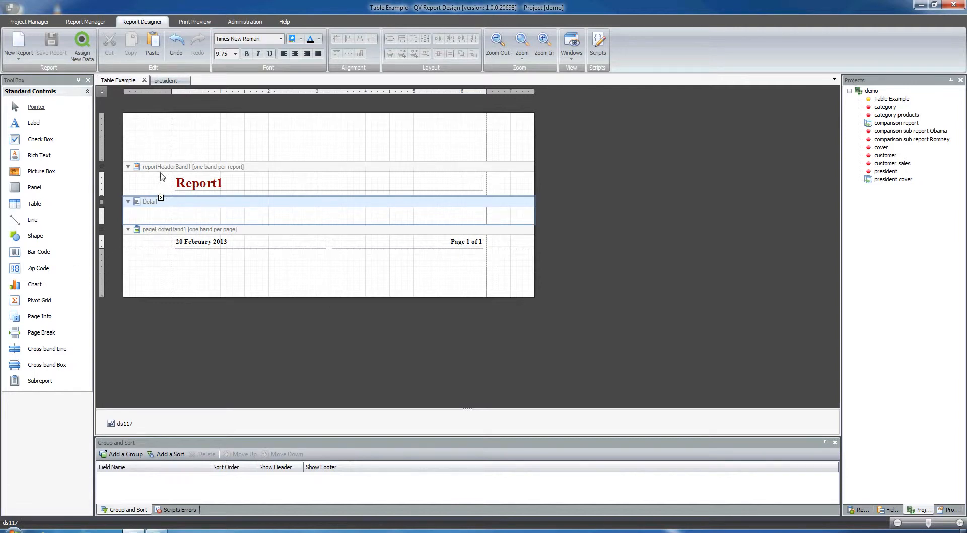
right_click(150, 115)
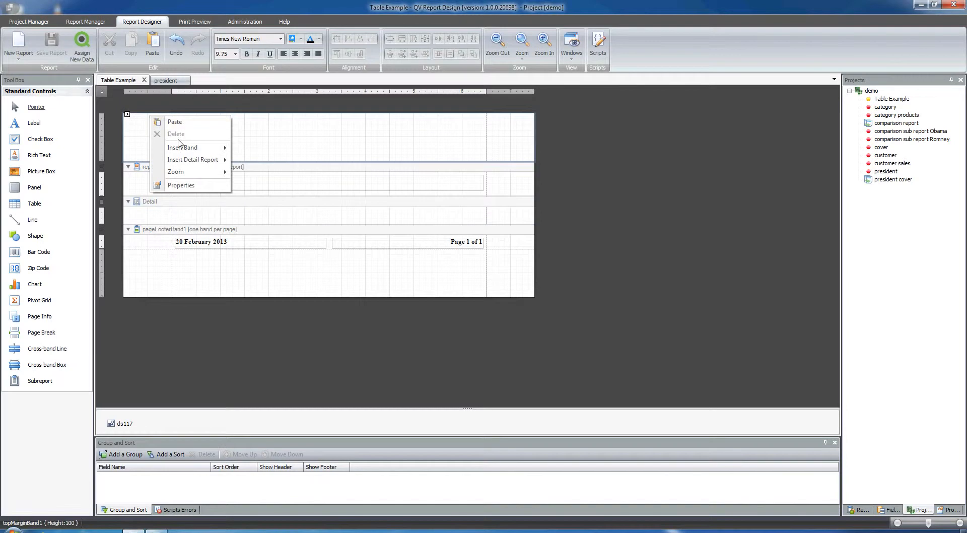
mouse_move(182, 148)
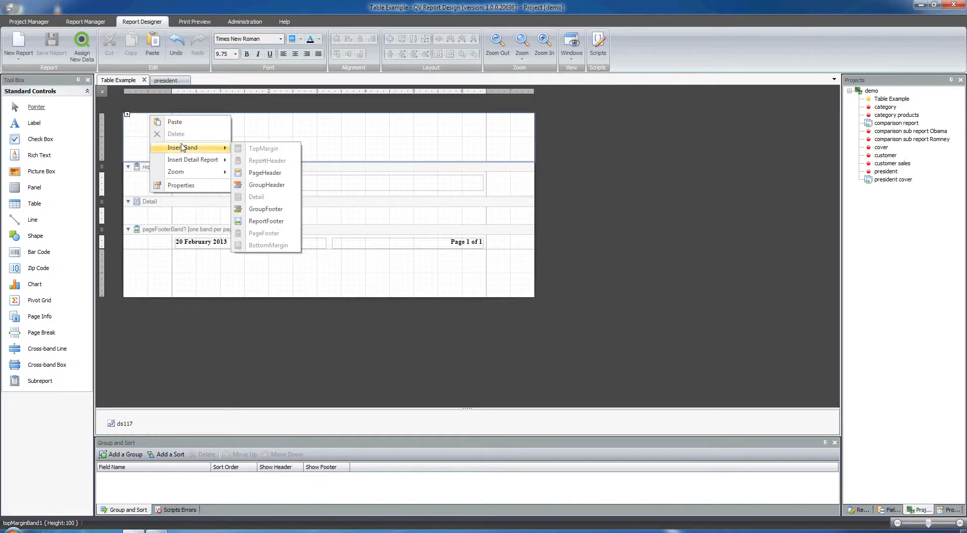
click(269, 185)
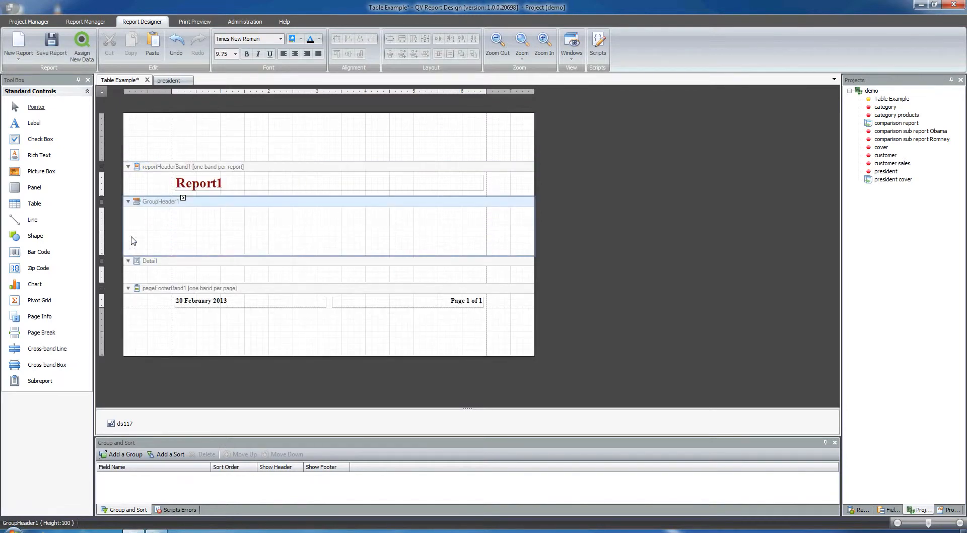
Step: Insert a three-column table in the group header band, stretched to the band's width
drag(37, 205, 248, 239)
drag(320, 235, 488, 235)
drag(328, 244, 328, 254)
click(180, 237)
click(172, 229)
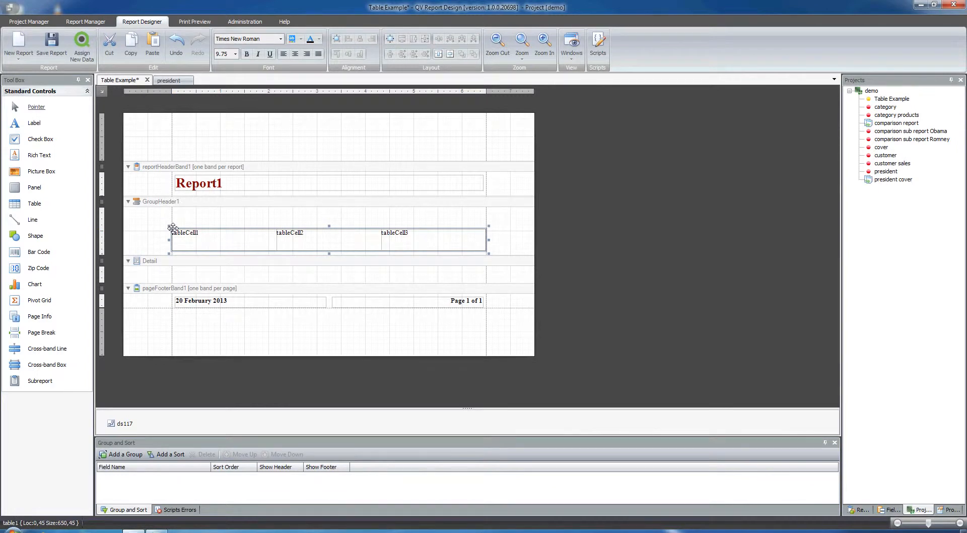
Step: Paste a copy of the table, move it into the Detail band and align it with the header table
key(ctrl+v)
click(196, 226)
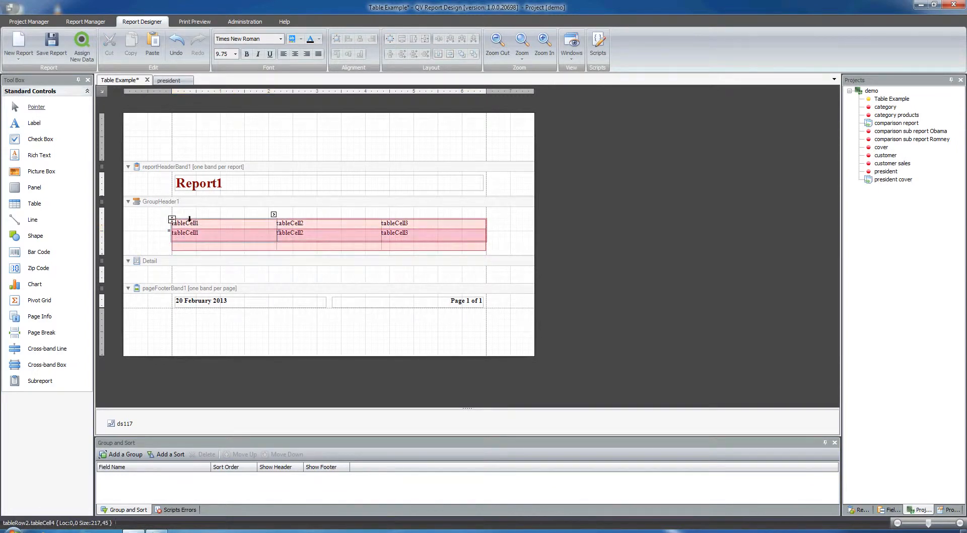
drag(173, 220, 175, 290)
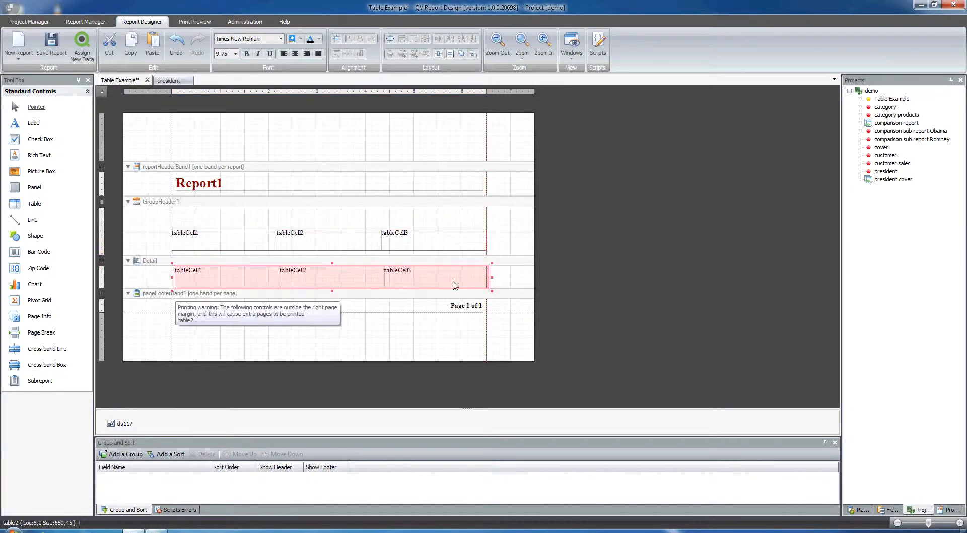
drag(491, 278, 486, 278)
click(501, 281)
click(173, 276)
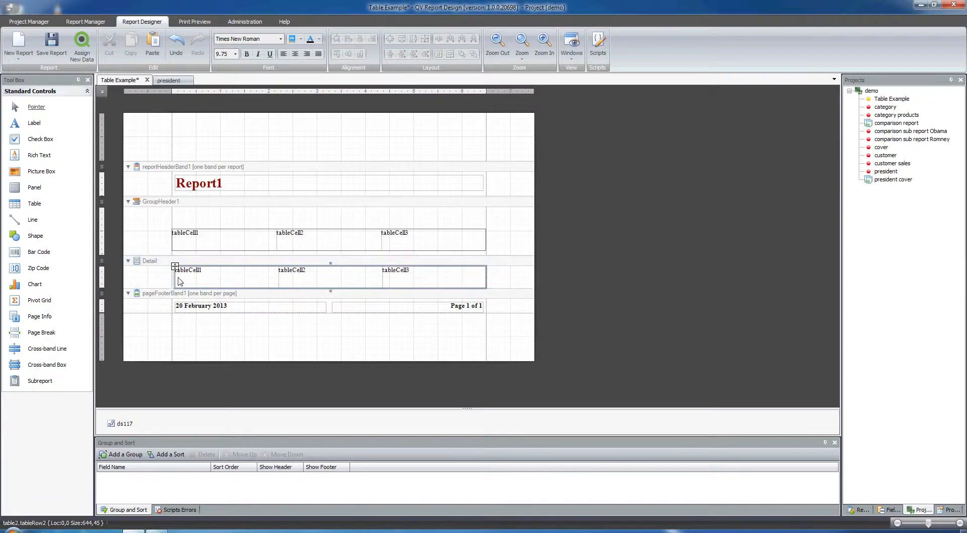
drag(174, 277, 169, 277)
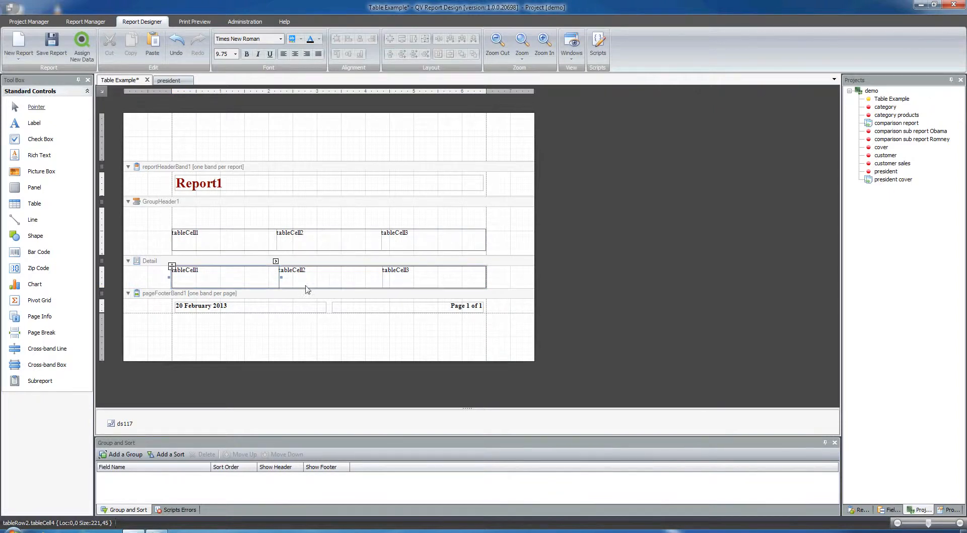
Step: Enter the column headings Month, Obama and Romney in the header table's cells
click(243, 245)
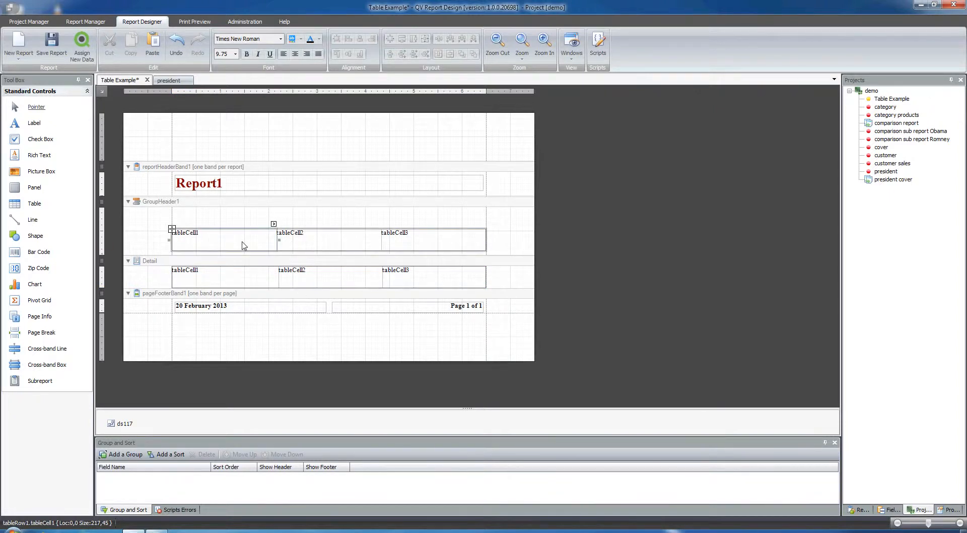
double_click(243, 246)
text(Month)
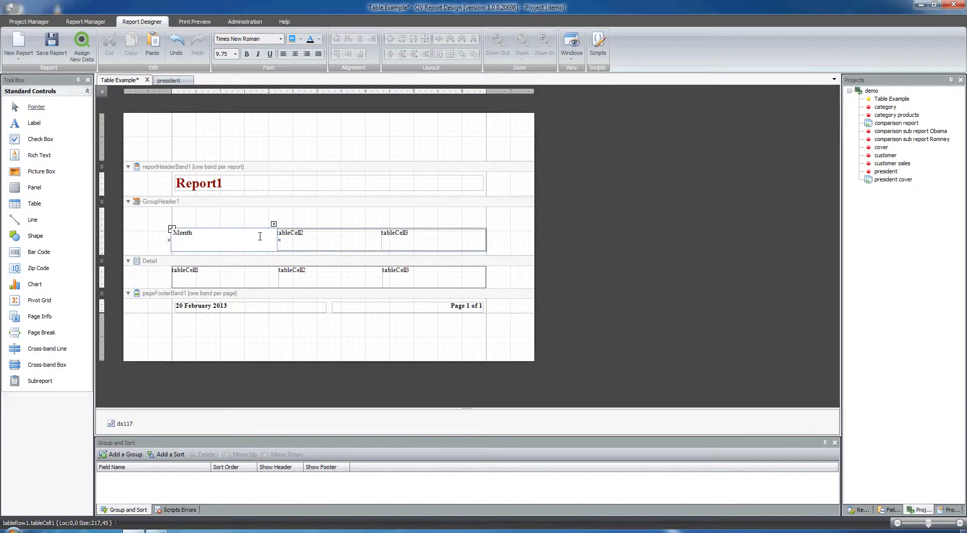
click(335, 242)
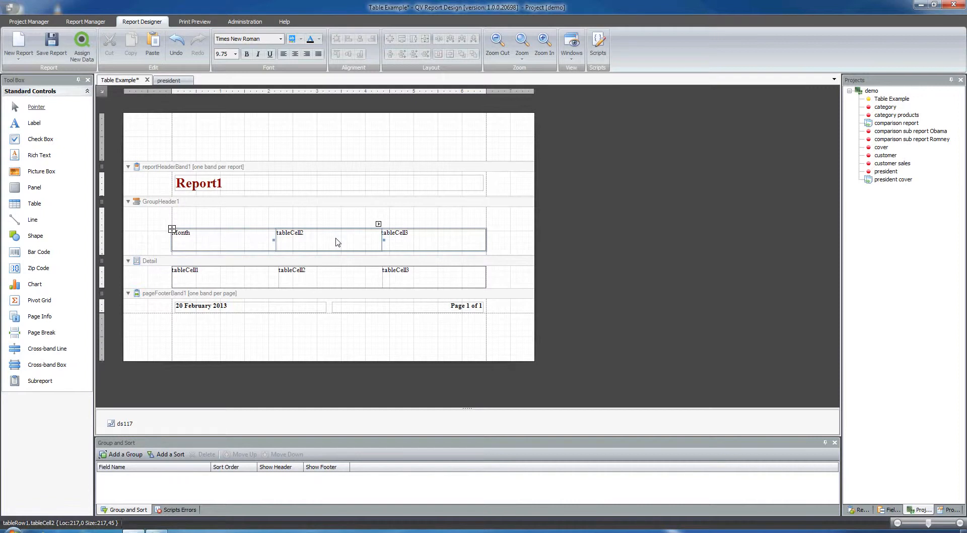
double_click(337, 239)
text(Obama)
click(438, 240)
double_click(438, 240)
text(Rom)
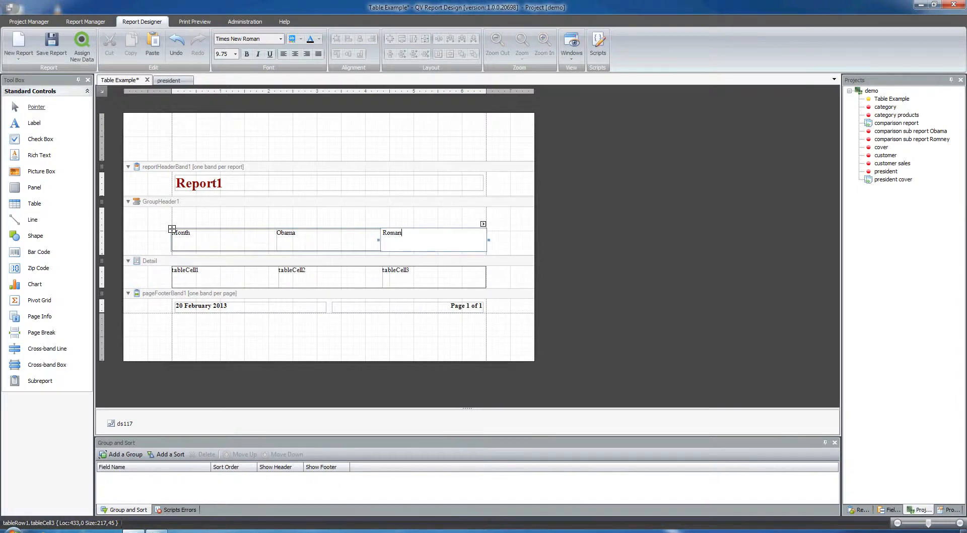
text(ney)
click(389, 222)
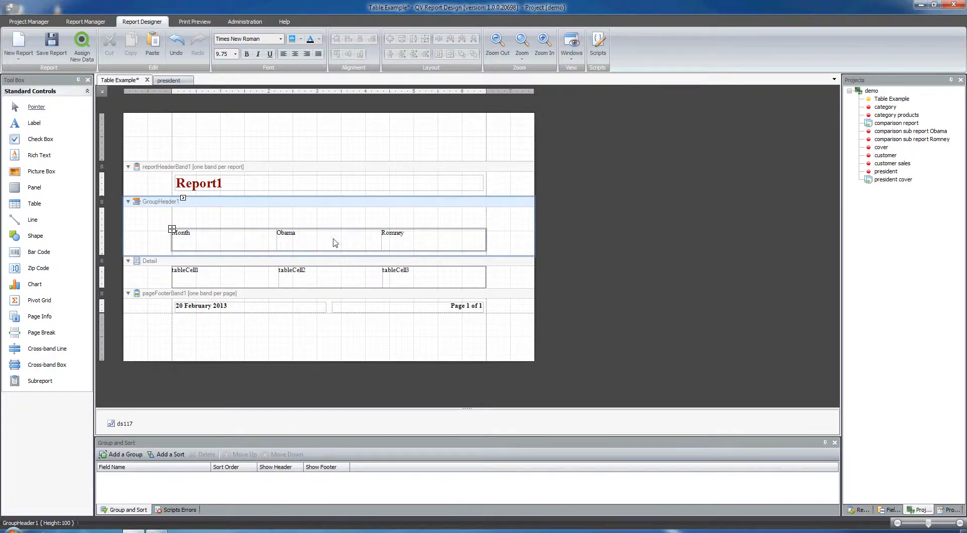
Step: Bind the first detail cell to the Month field of dt117
click(239, 238)
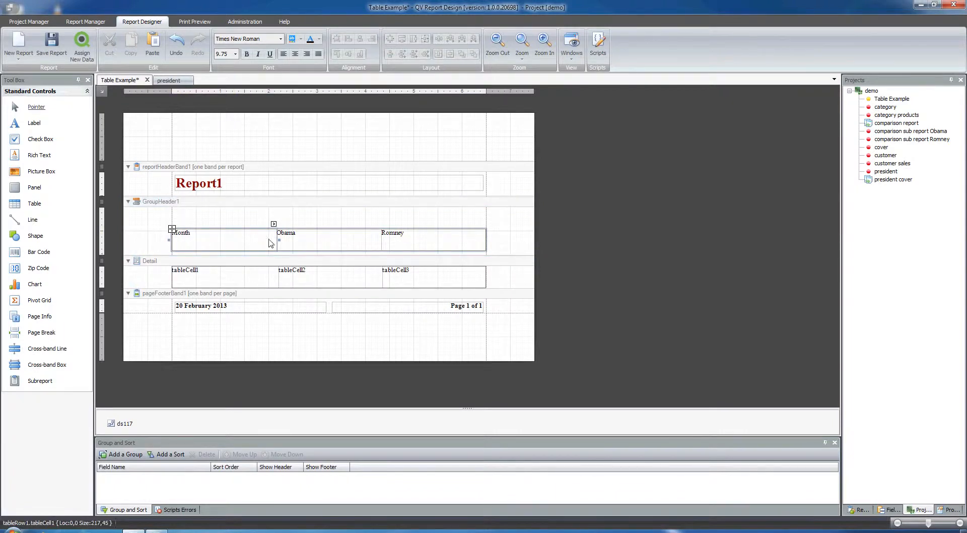
click(198, 276)
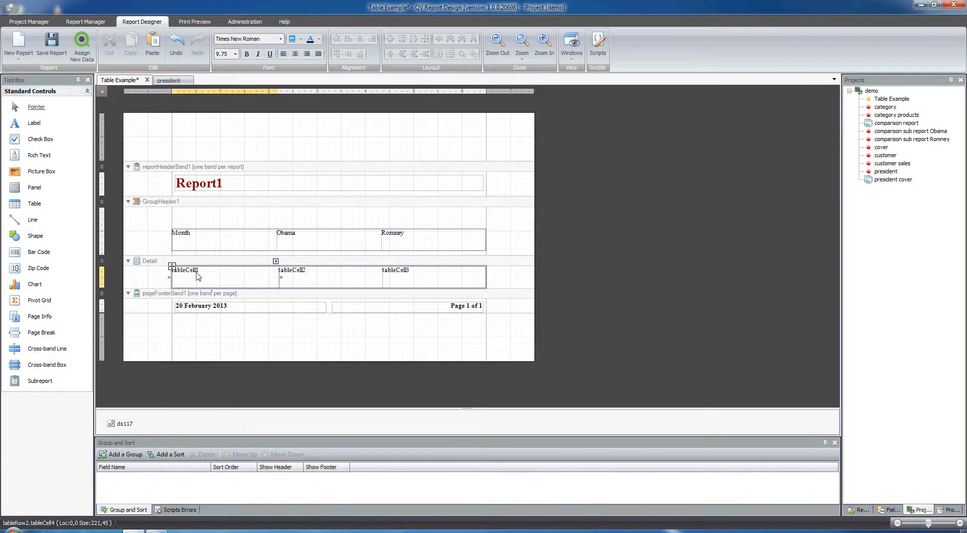
click(276, 261)
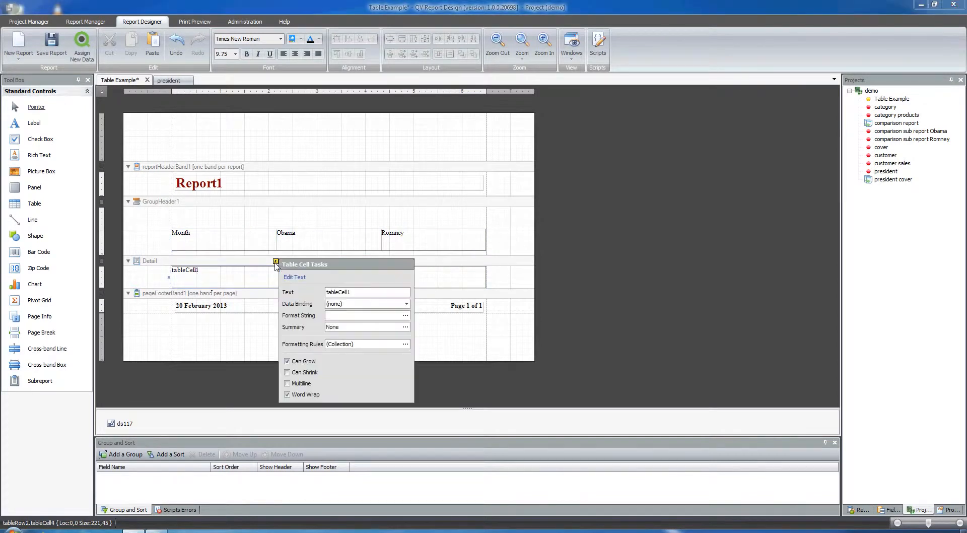
click(352, 305)
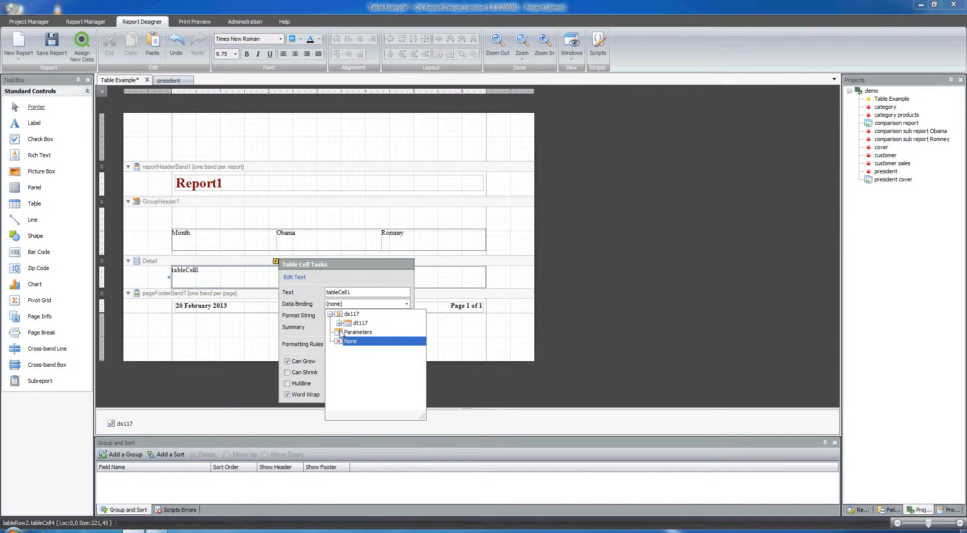
click(340, 323)
click(369, 341)
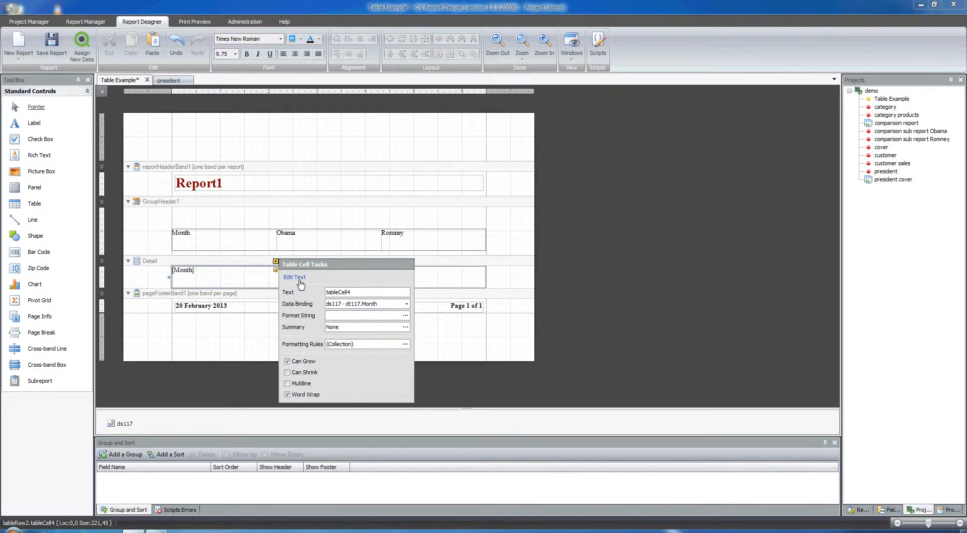
click(318, 251)
Step: Bind the second detail cell to the Number_of_tweets_Barack_Obama field
click(338, 278)
click(379, 261)
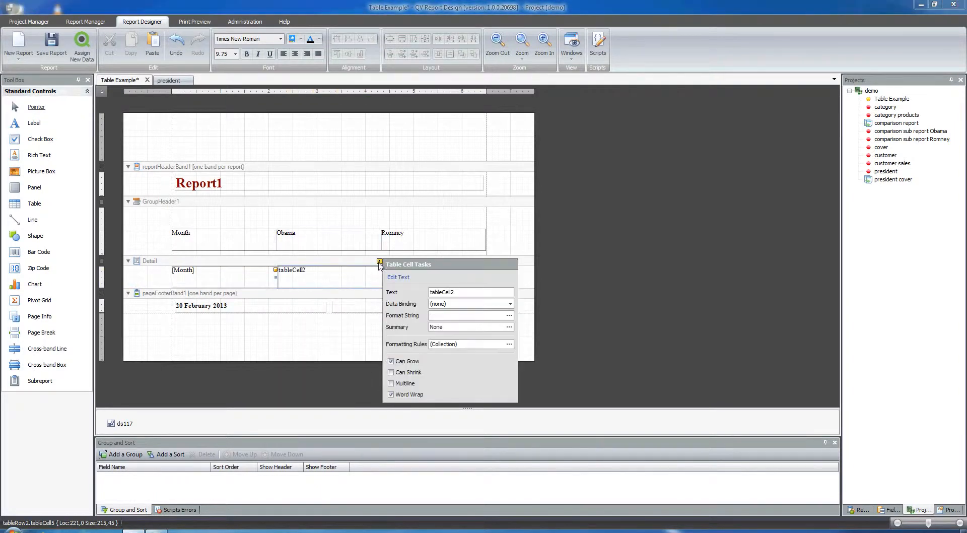
click(451, 304)
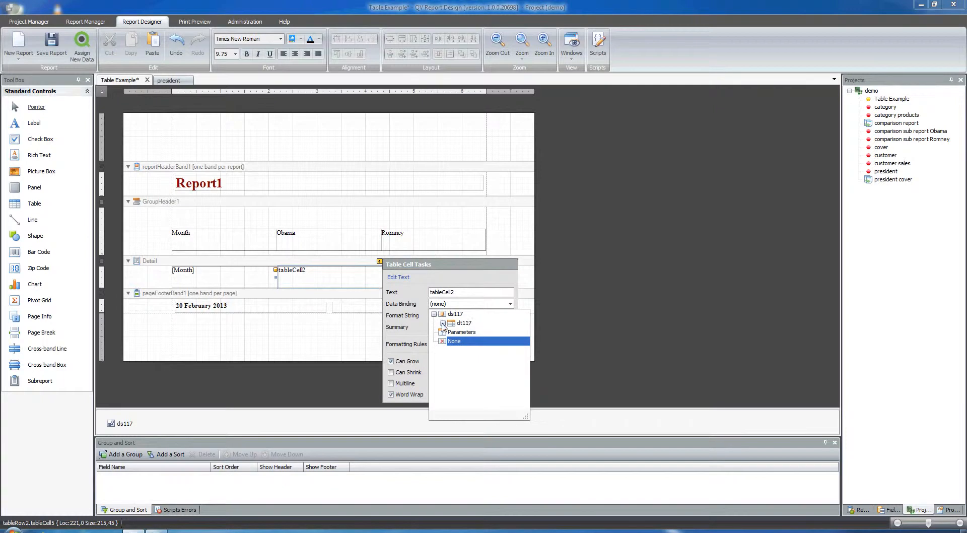
click(442, 325)
click(483, 349)
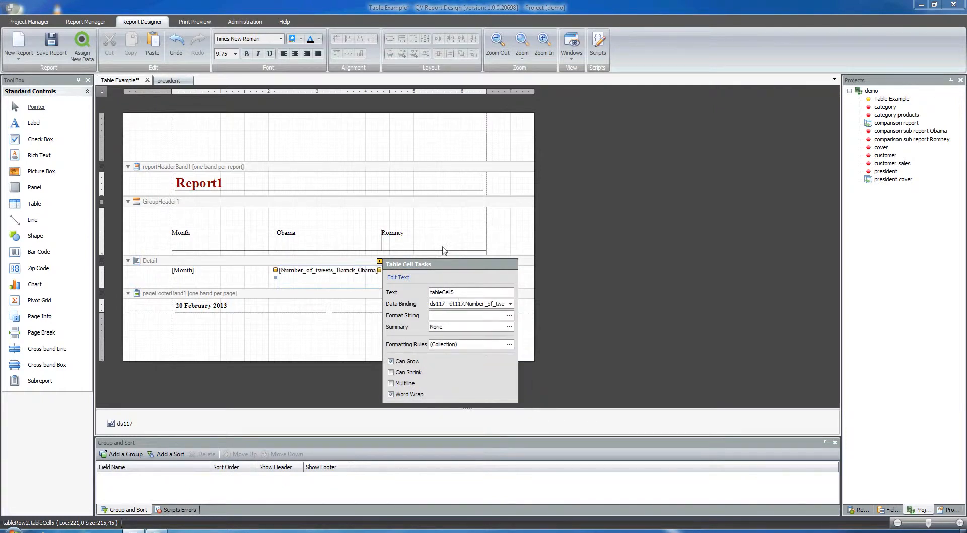
click(496, 252)
Step: Bind the third detail cell to the Number_of_tweets_Mitt_Romney field
click(471, 277)
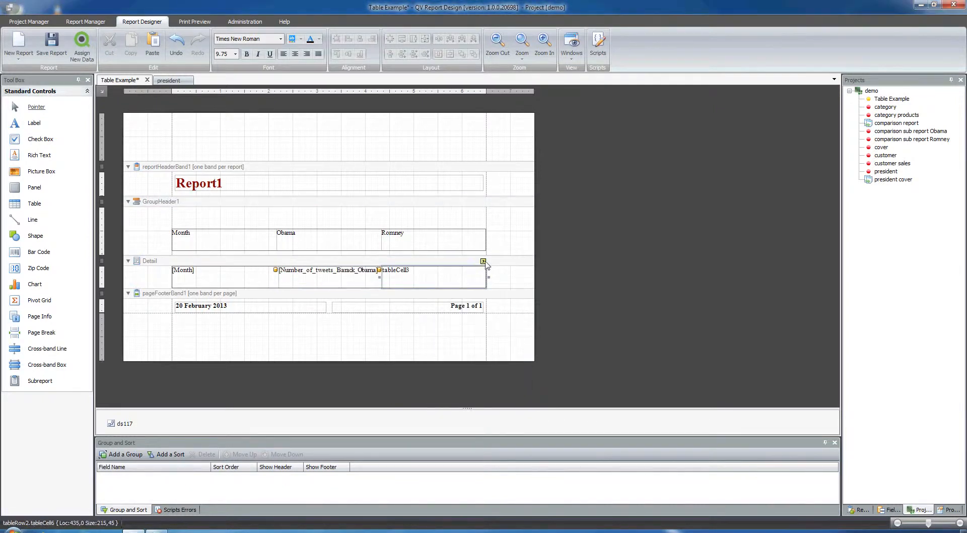
click(483, 261)
click(544, 305)
click(548, 323)
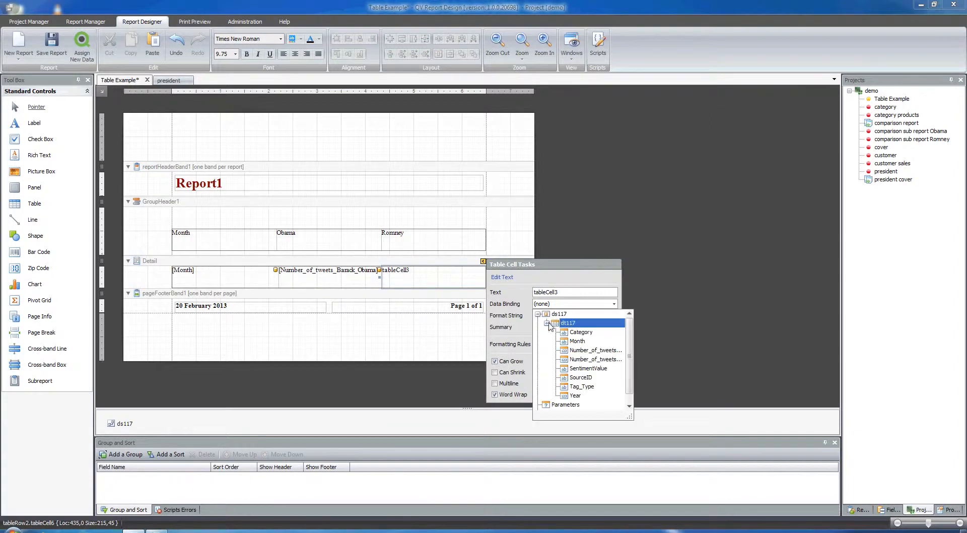
click(576, 359)
click(443, 345)
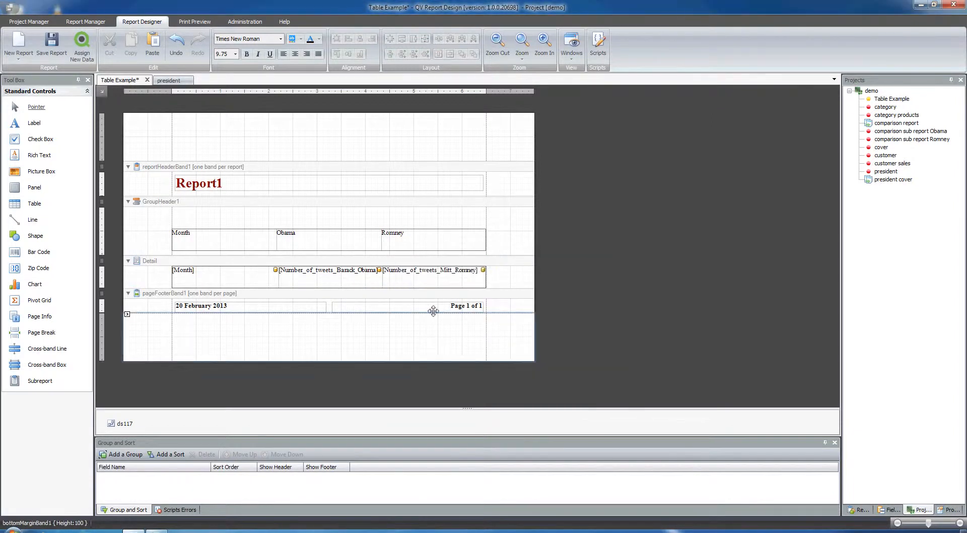
Step: Preview the report output and return to the designer
click(195, 21)
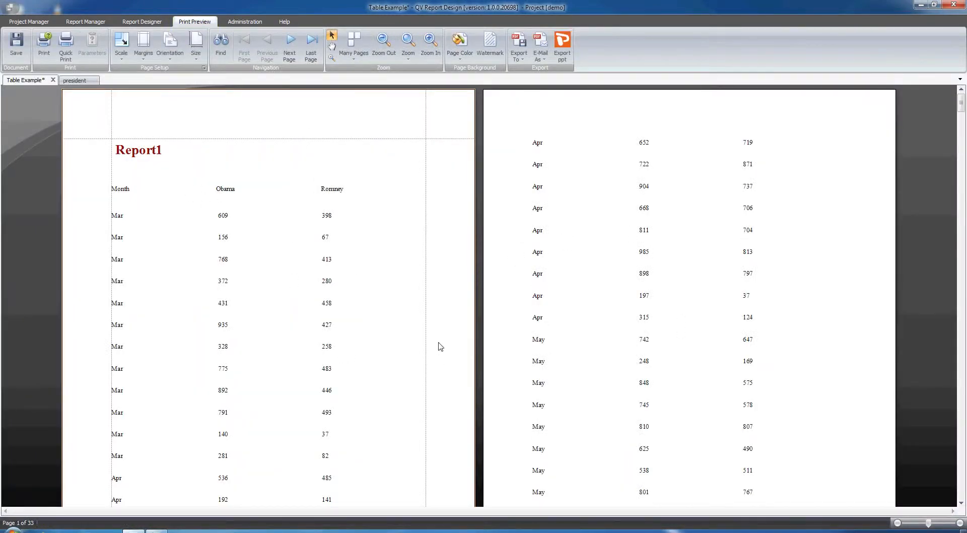
click(143, 22)
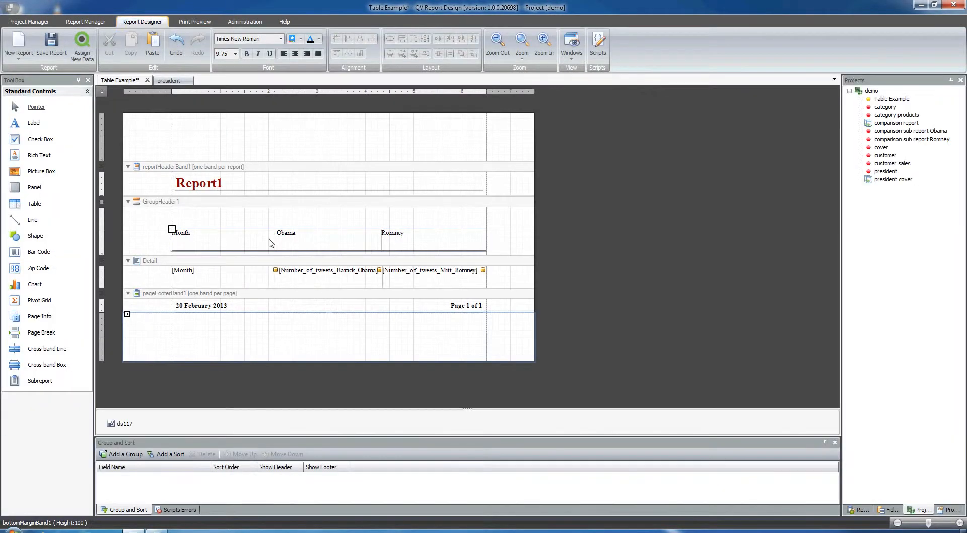
Step: Fill the header table with a red background and set its text color to white
click(172, 229)
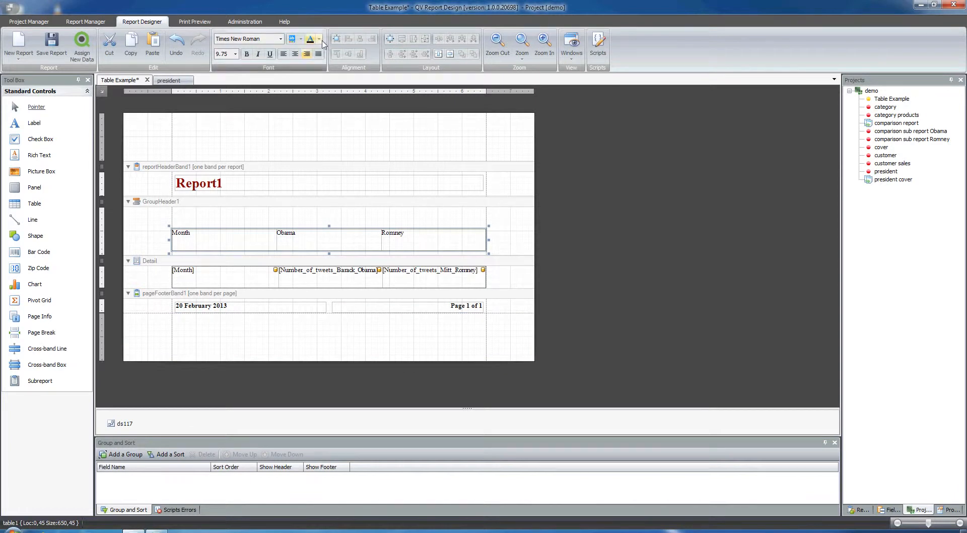
click(320, 40)
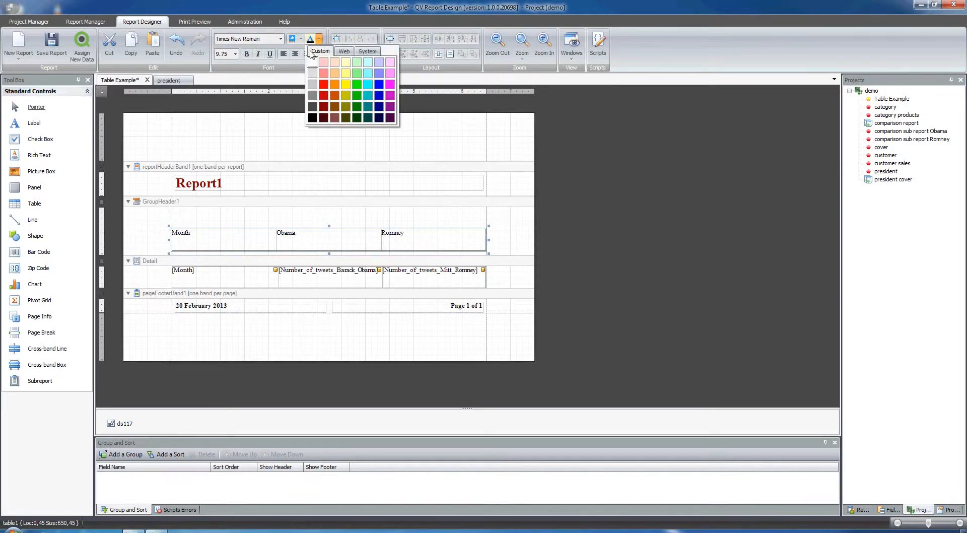
click(301, 39)
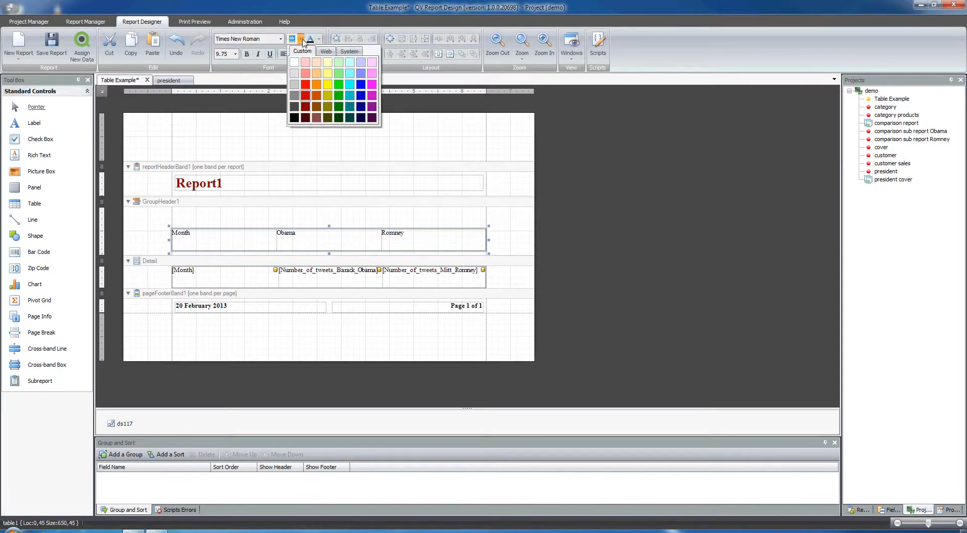
click(306, 85)
click(319, 39)
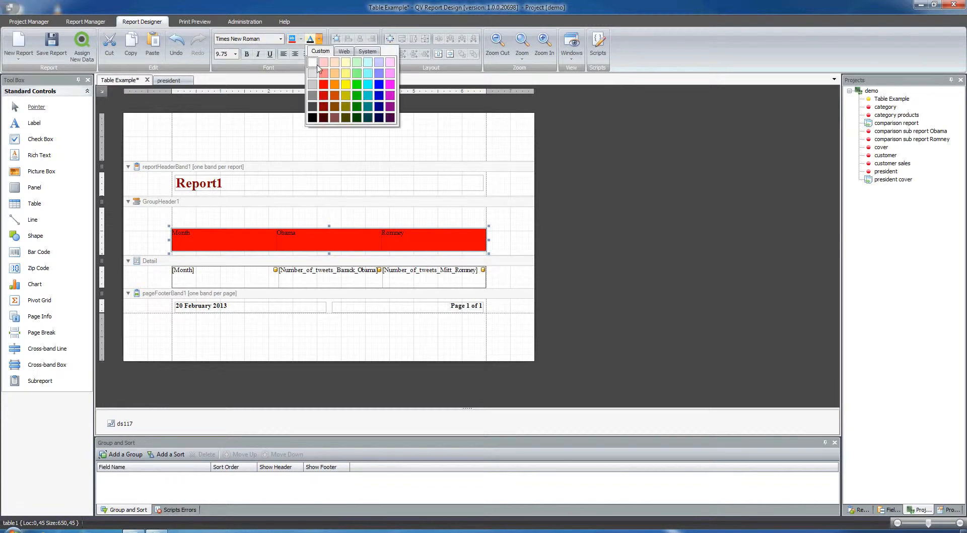
click(309, 61)
Step: Set the header table's font to Arial Black, size 20, and center-align its text
click(281, 39)
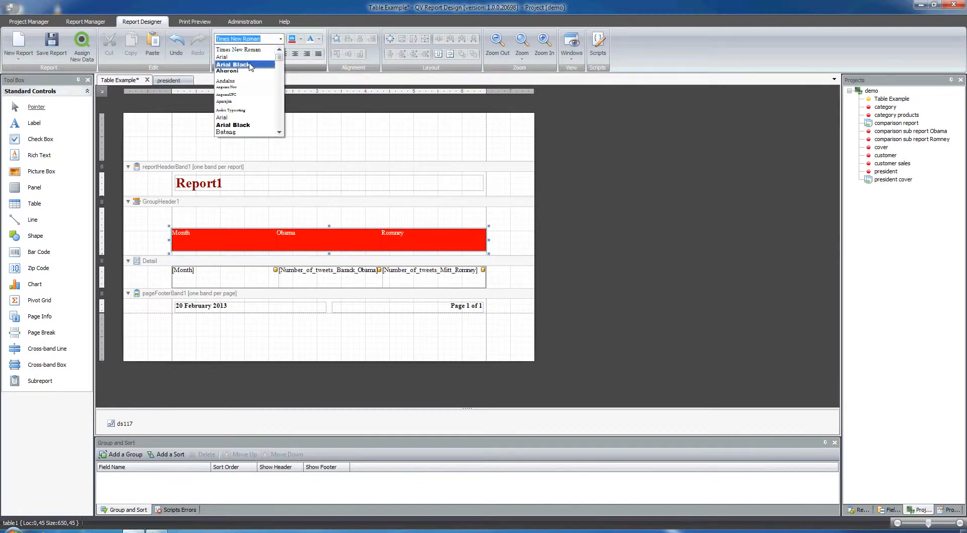
click(242, 64)
click(235, 54)
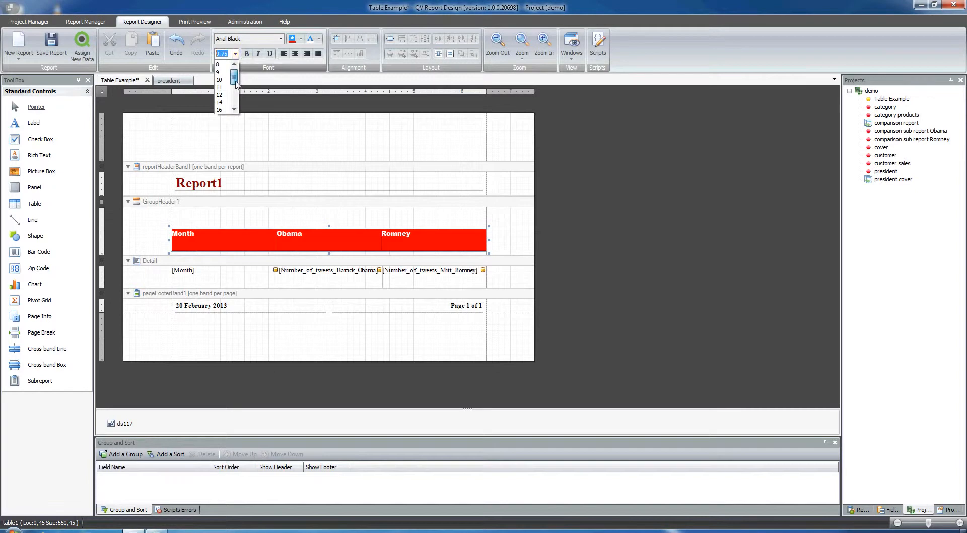
click(221, 110)
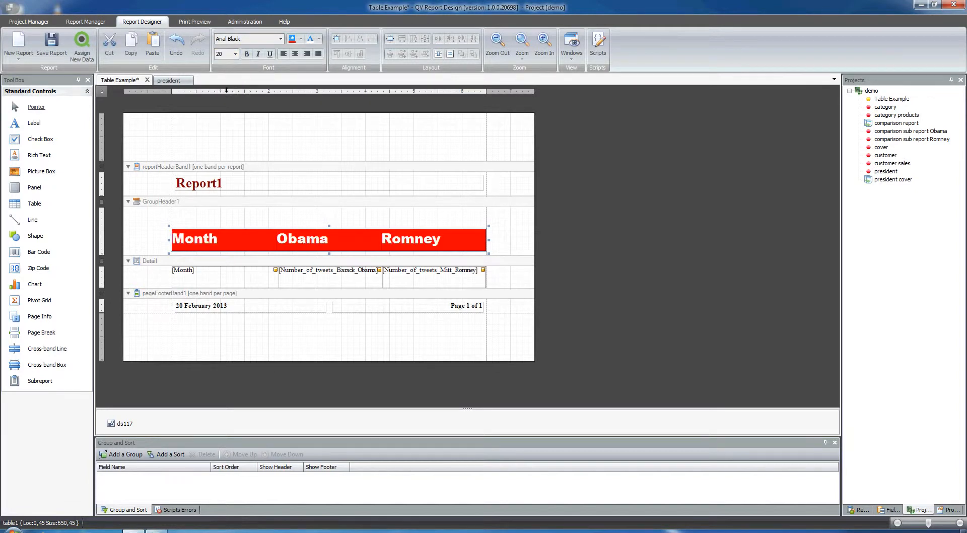
click(295, 54)
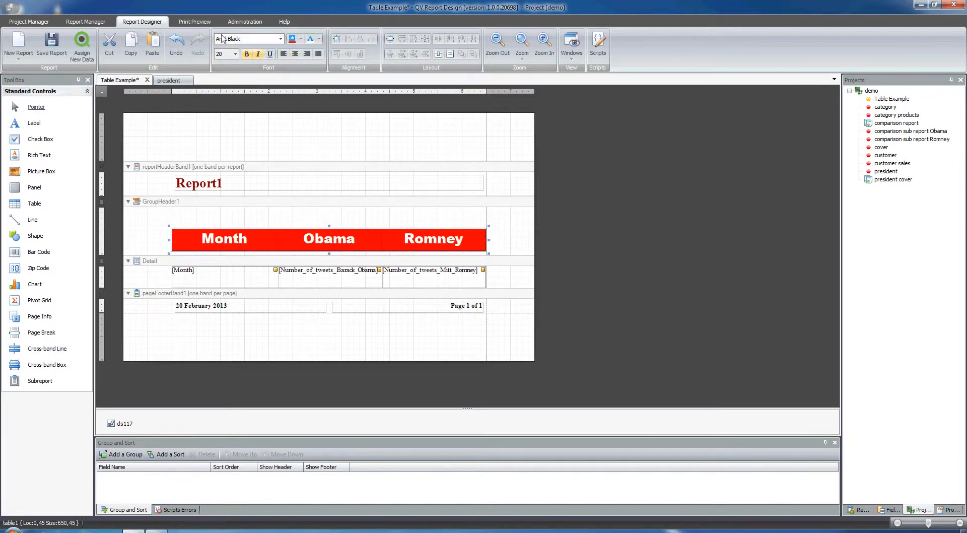
Step: Preview the report with the formatted header and return to the designer
click(196, 22)
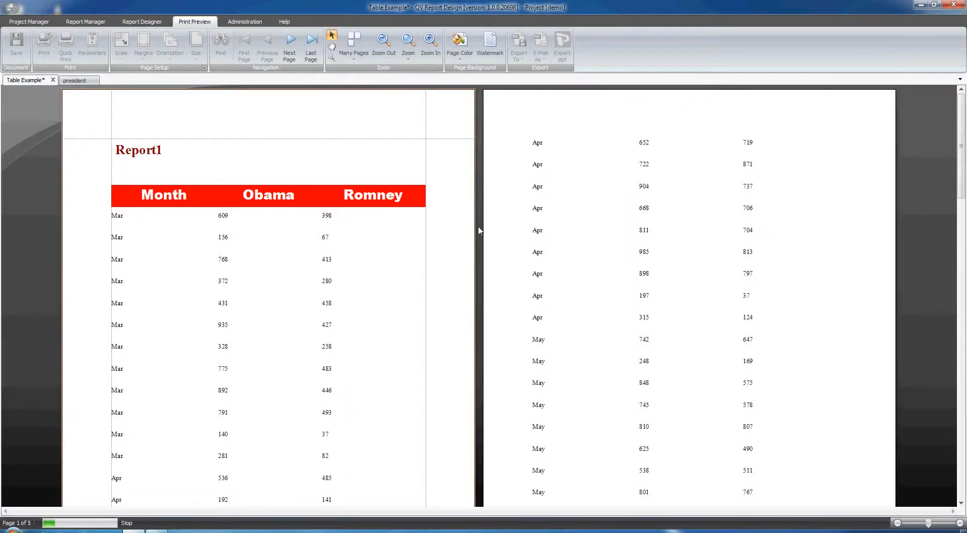
click(143, 22)
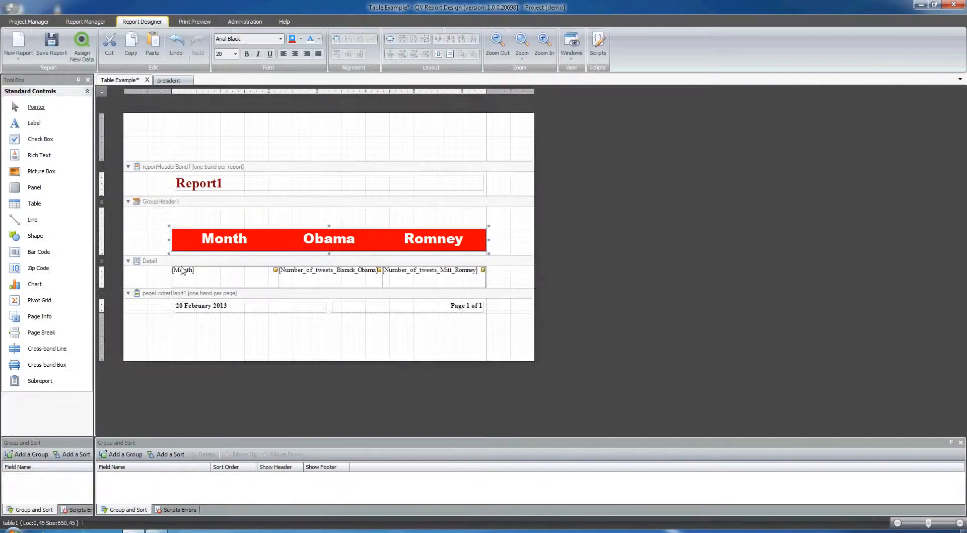
Step: Select the detail table and give it a new Even Style with a Snow background color
click(187, 277)
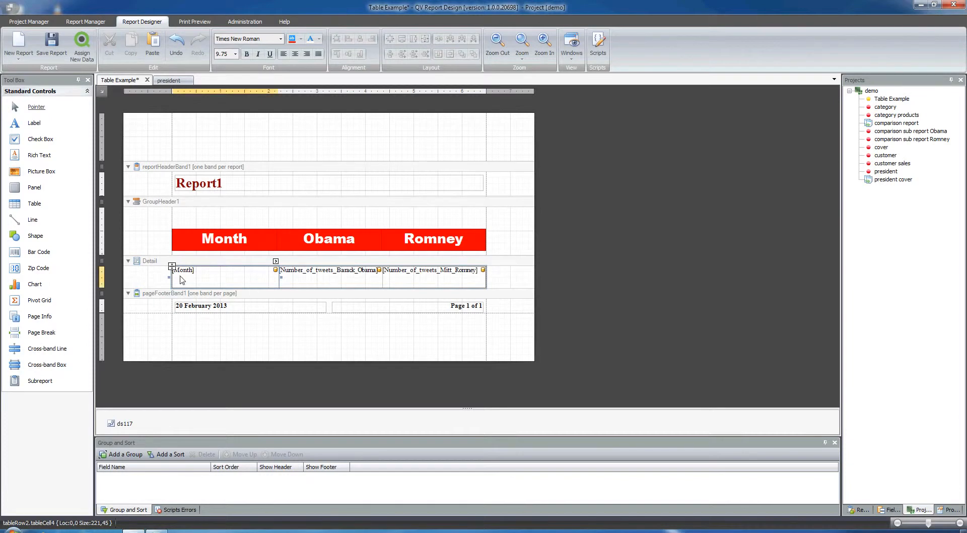
click(395, 281)
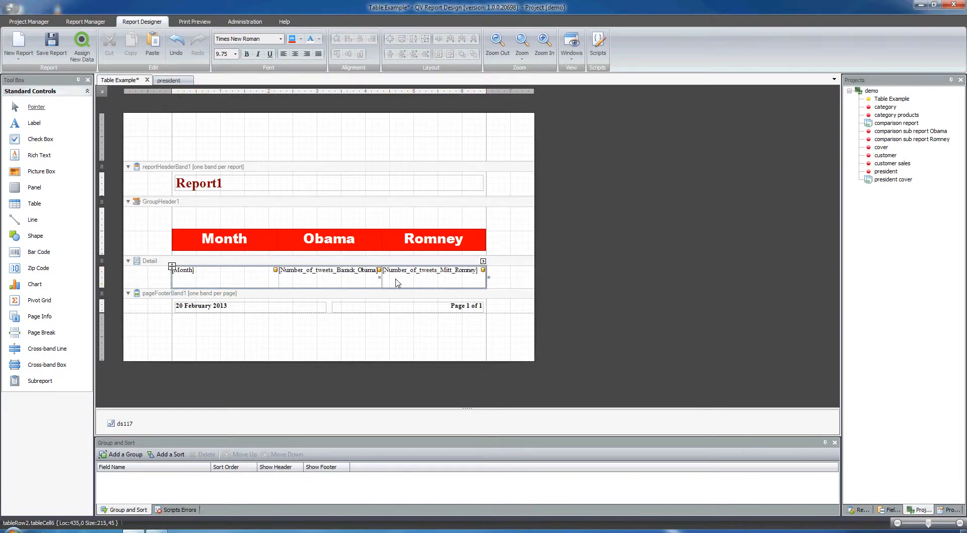
click(172, 276)
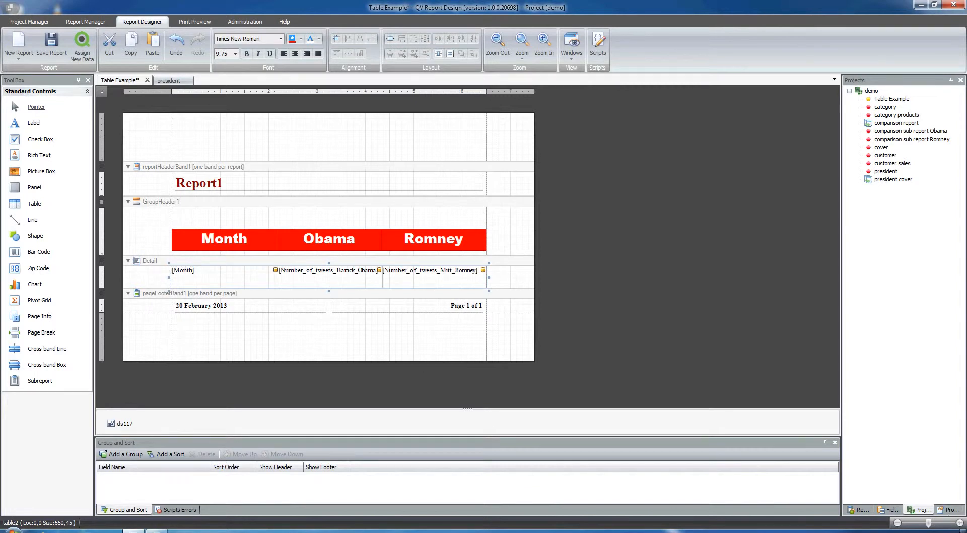
click(947, 511)
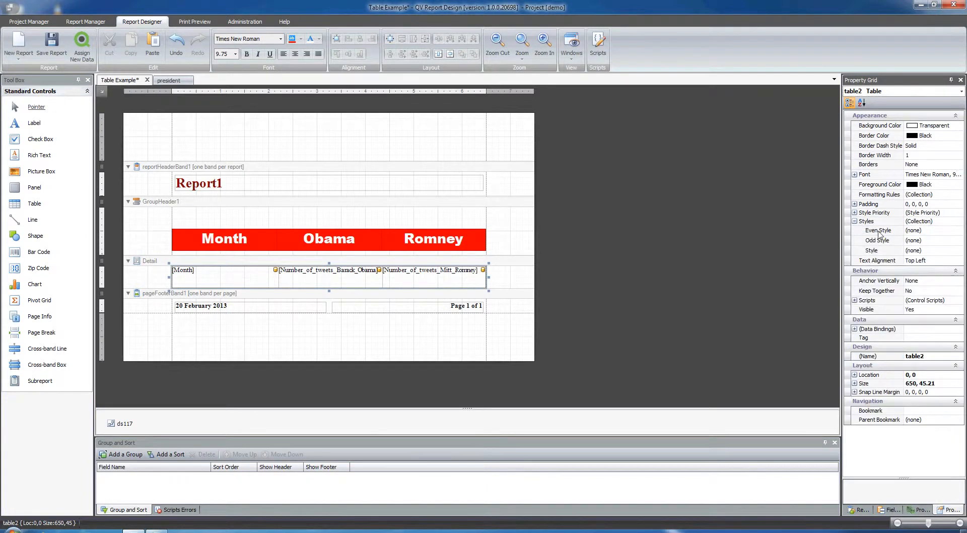
click(921, 231)
click(960, 231)
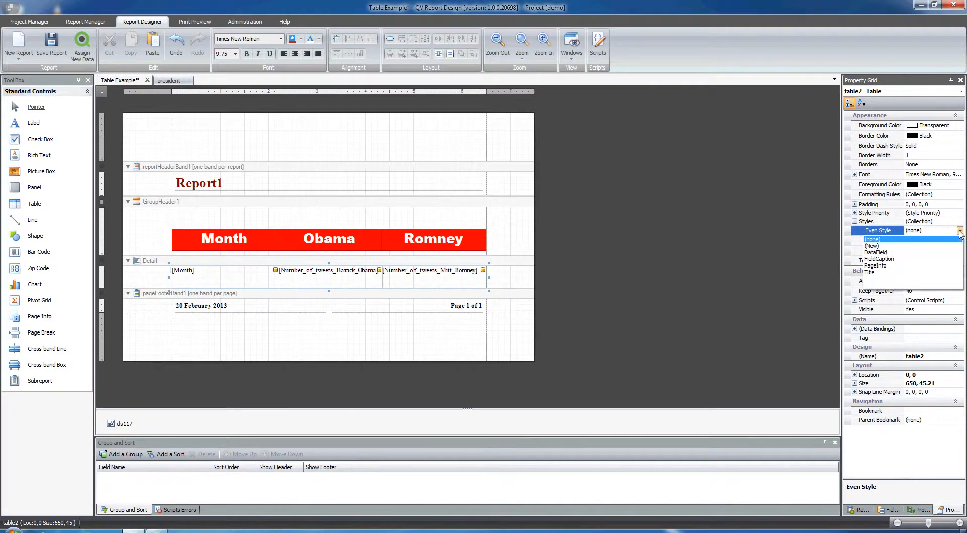
click(877, 246)
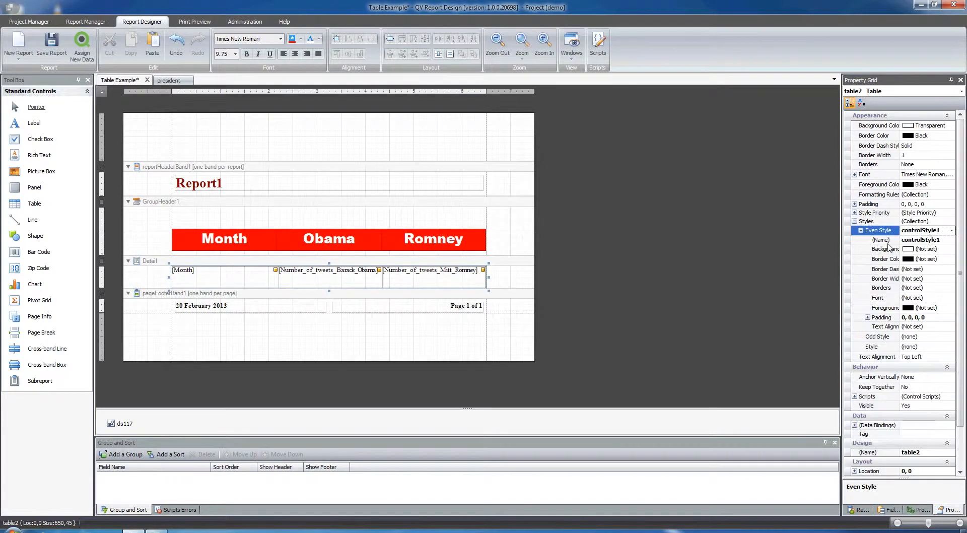
click(939, 249)
click(951, 250)
drag(963, 278, 962, 286)
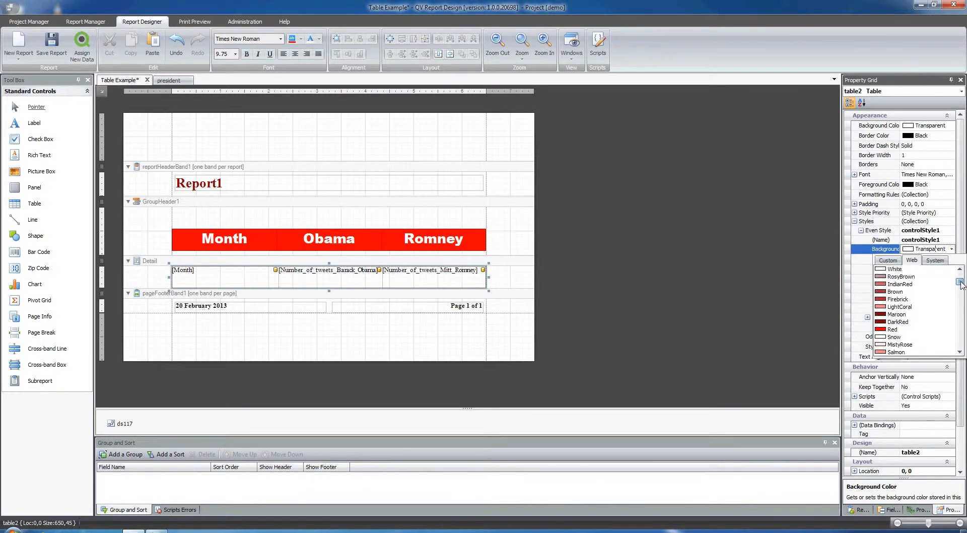
click(904, 337)
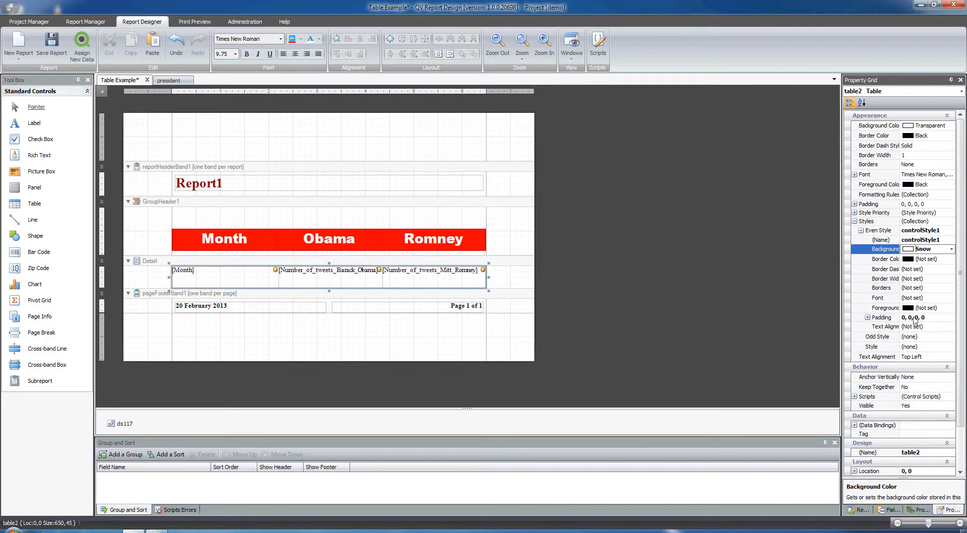
Step: Give the detail table a new Odd Style with a Tomato background color and preview the alternating rows
click(861, 231)
click(868, 242)
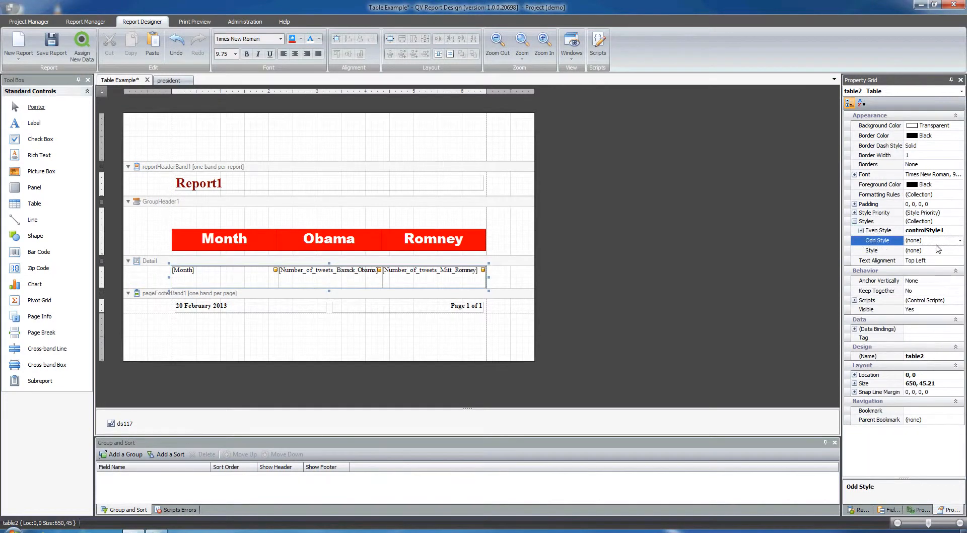
click(960, 241)
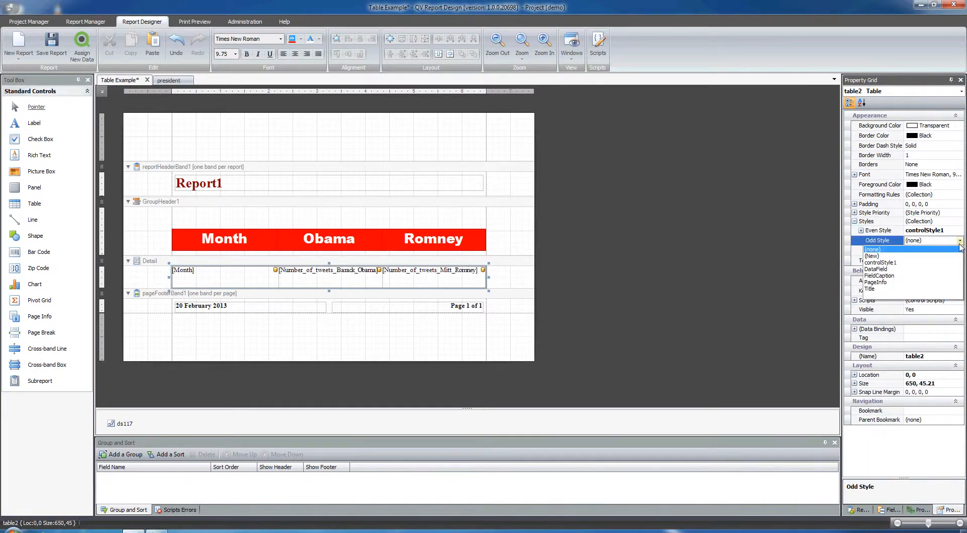
click(872, 256)
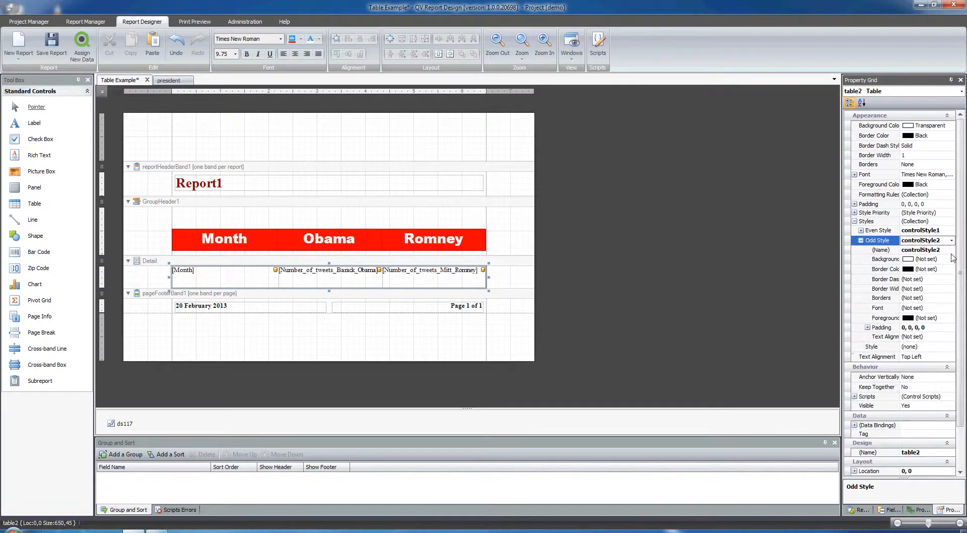
click(937, 260)
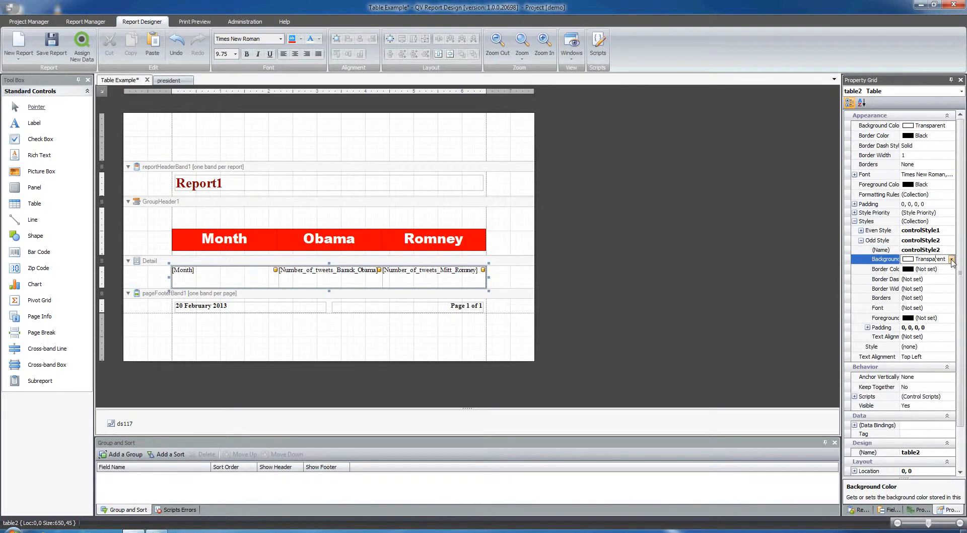
click(952, 259)
drag(960, 289, 961, 299)
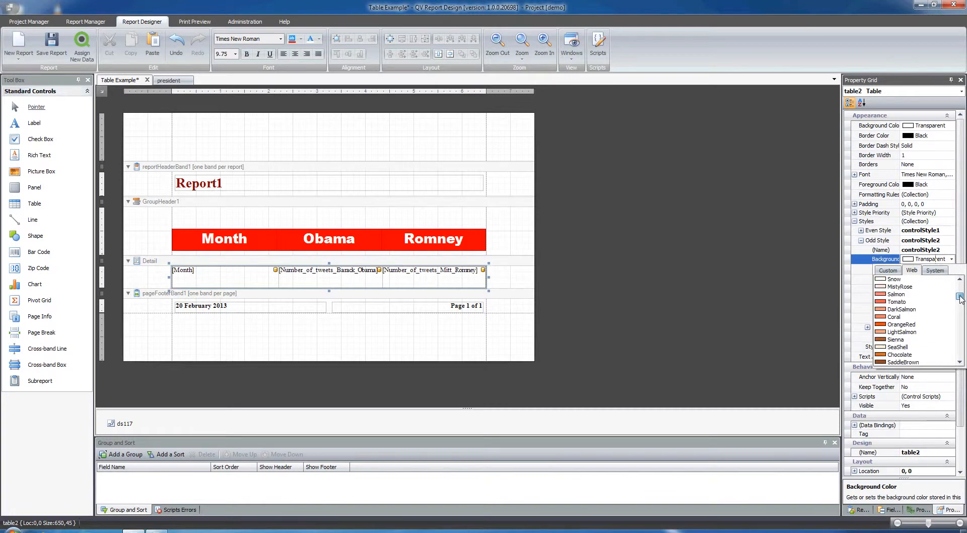
click(896, 301)
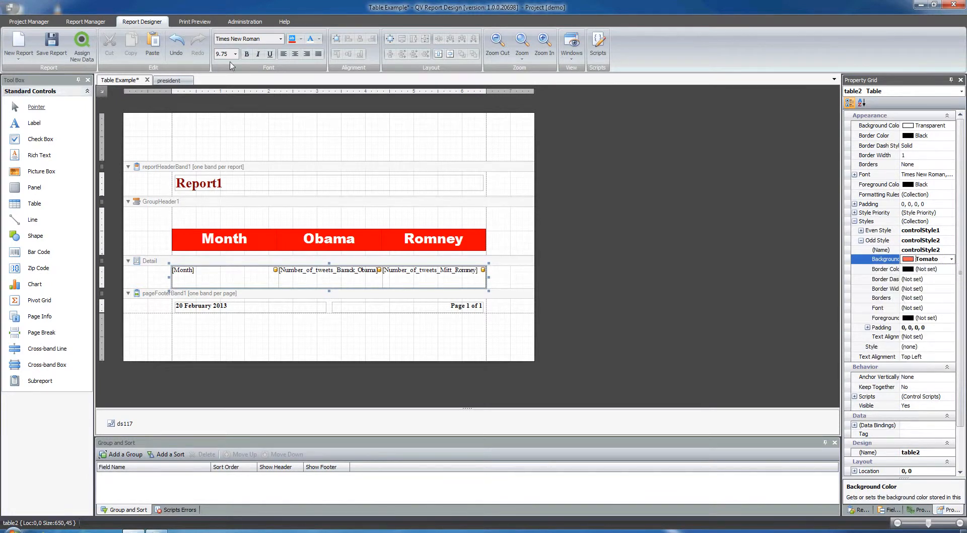
click(194, 21)
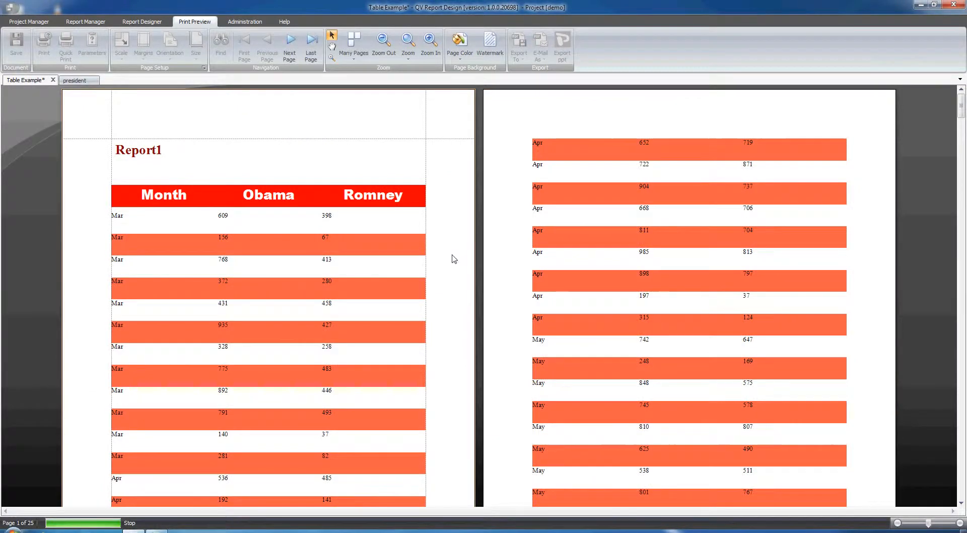
click(142, 21)
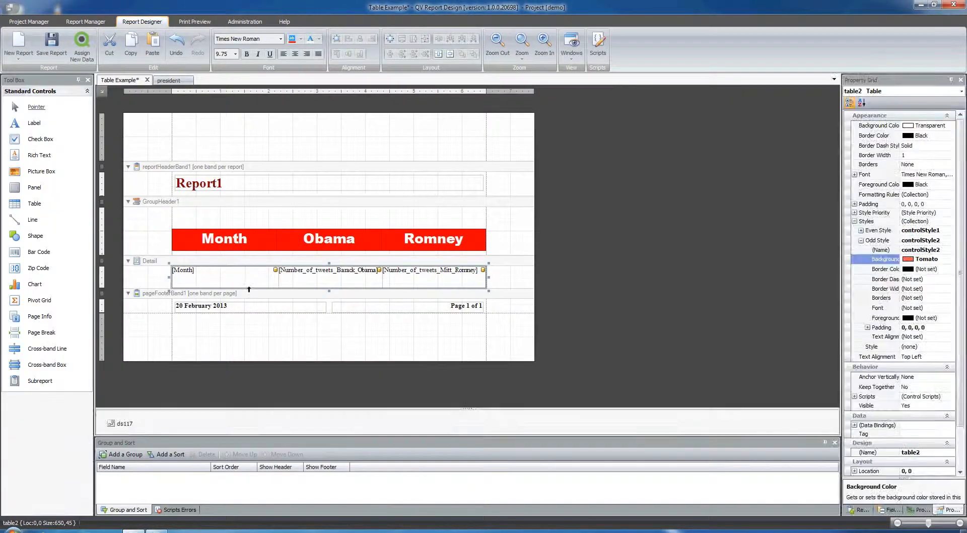
Step: Shrink the Detail band to the row height and preview the report again
drag(330, 291, 317, 275)
click(309, 293)
click(195, 21)
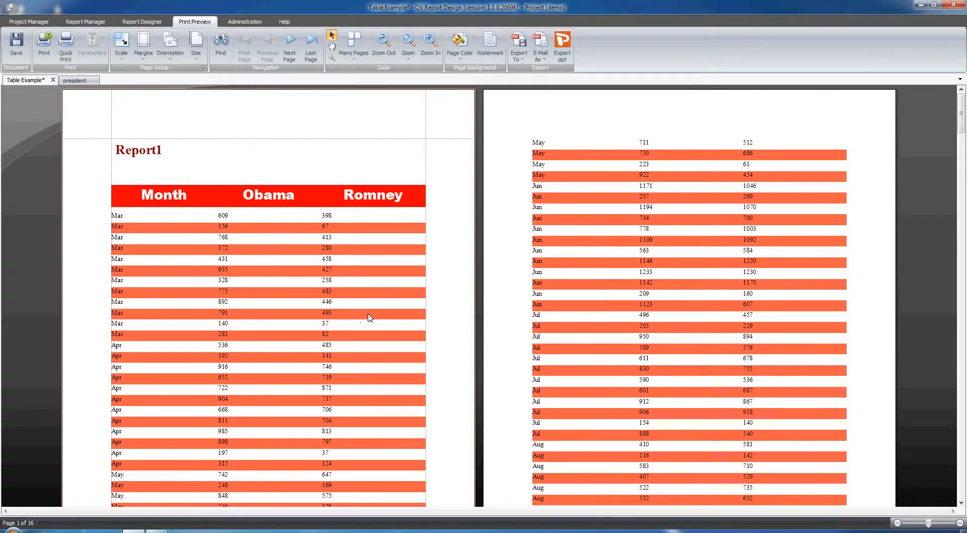
click(143, 21)
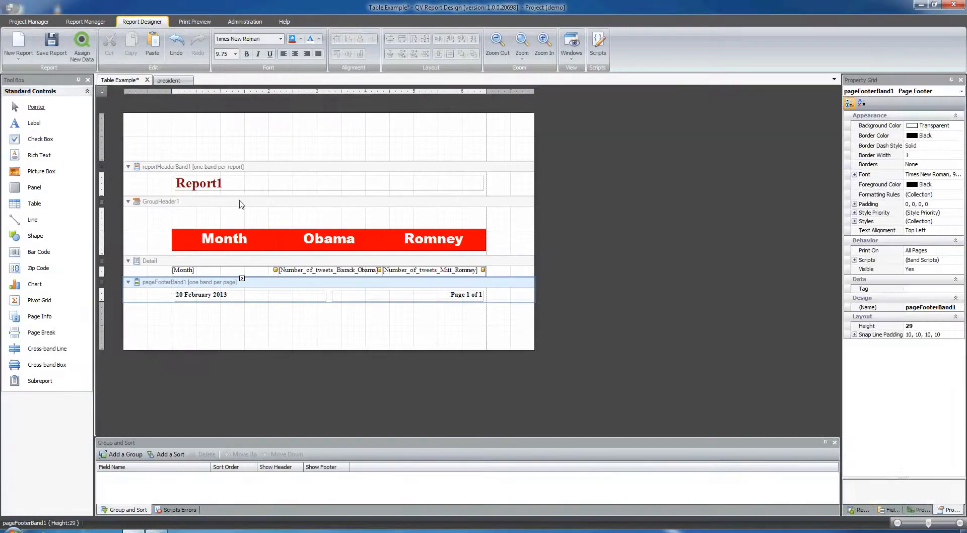
Step: Open the president report to examine its group header labels and preview, then return to Table Example
click(168, 80)
click(220, 323)
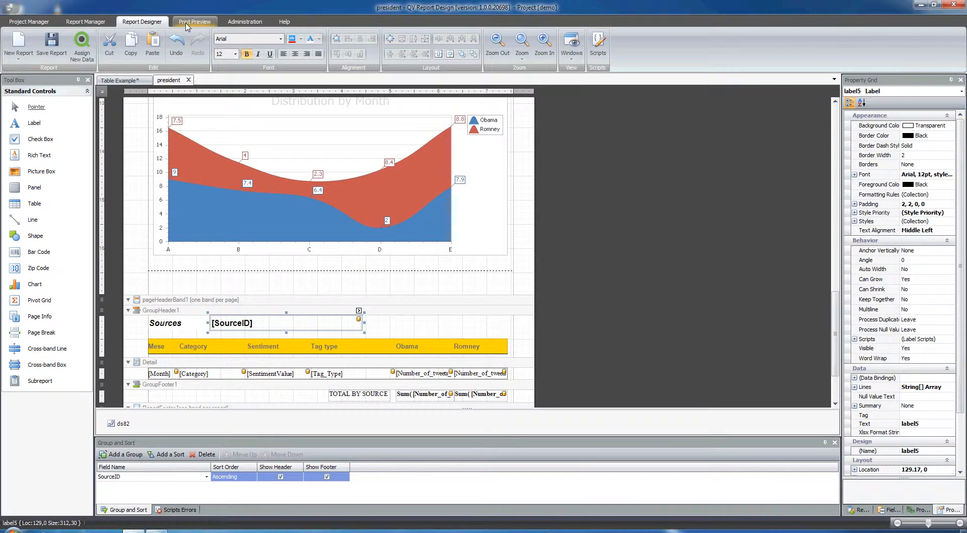
click(186, 25)
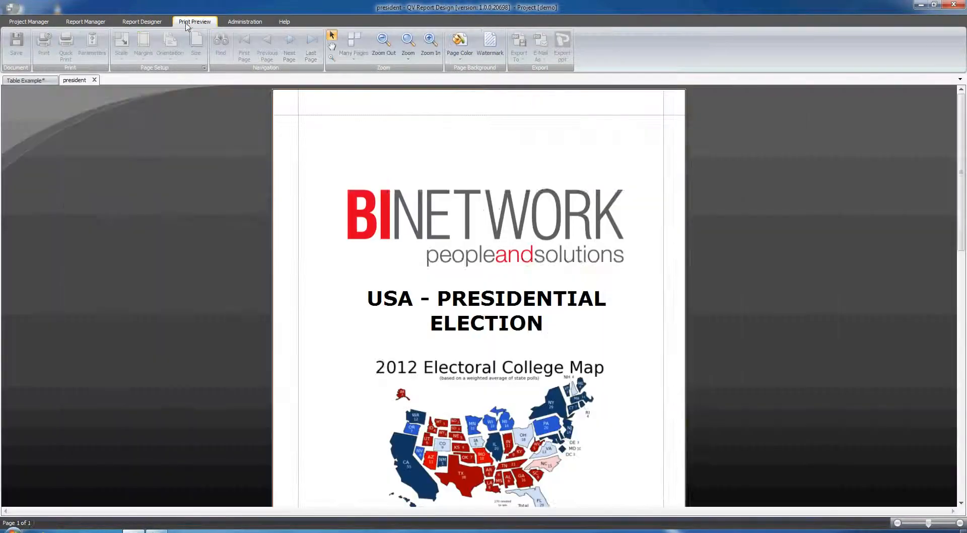
click(139, 22)
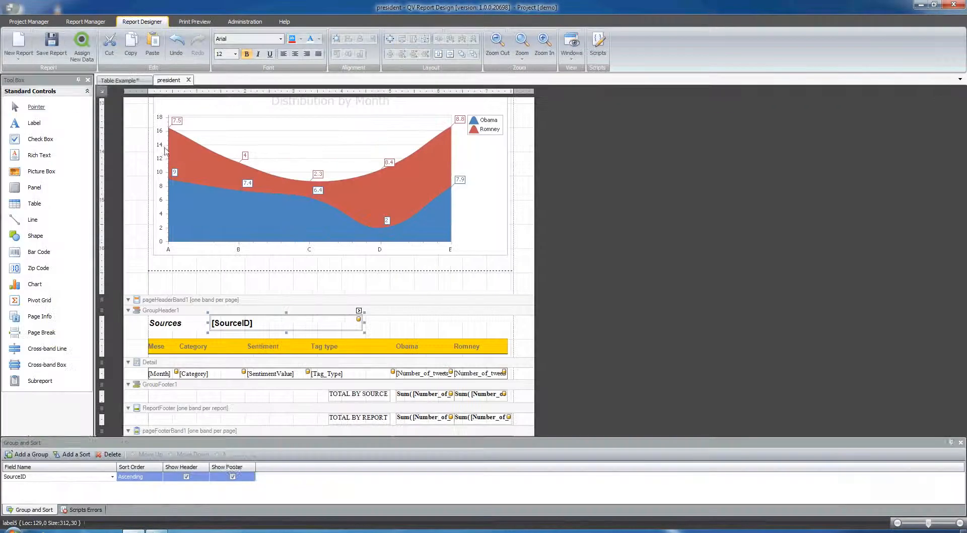
click(122, 82)
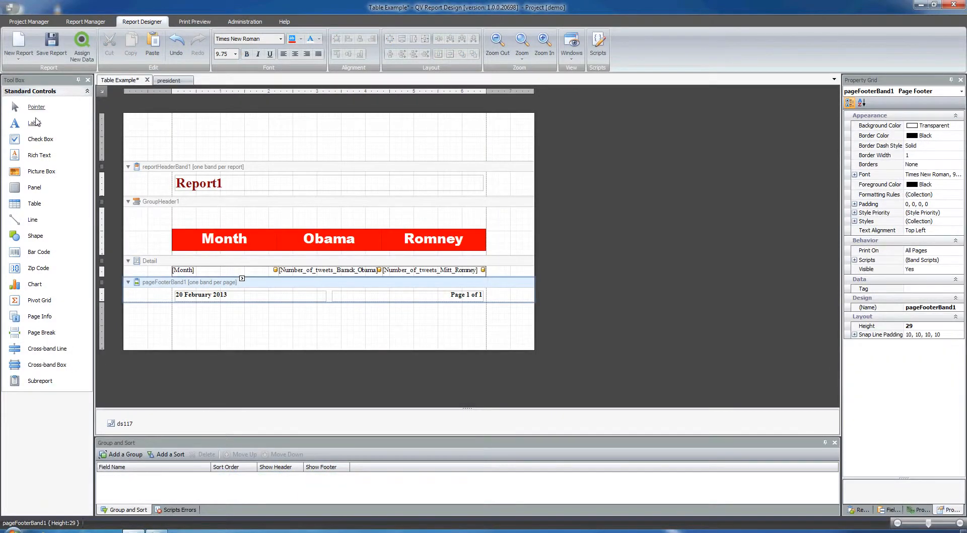
Step: Add a label to the group header above the Month column and paste a second label beside it
drag(36, 127, 196, 219)
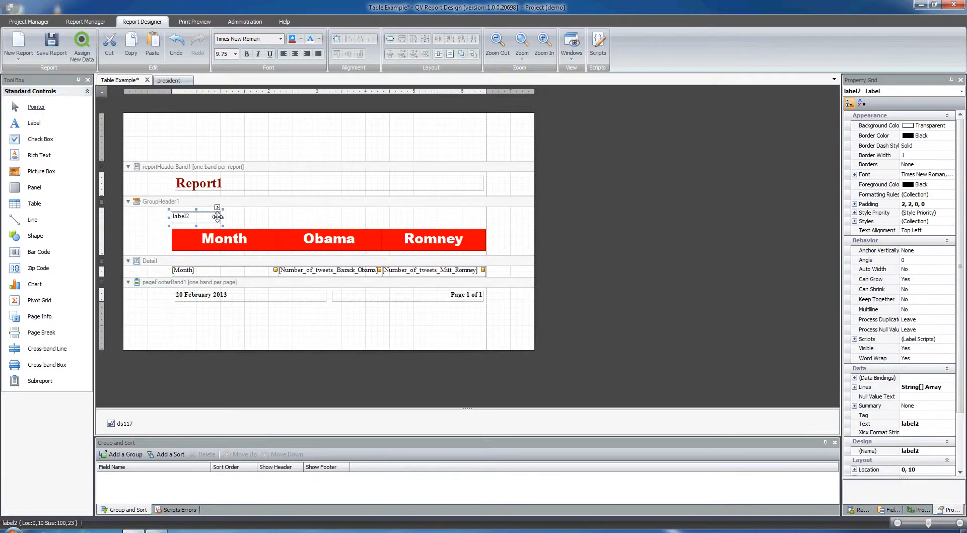
click(249, 220)
key(ctrl+v)
drag(312, 225, 261, 220)
Step: Set the first group header label's text to SOURCE and select the second label
click(201, 217)
double_click(201, 217)
text(SO)
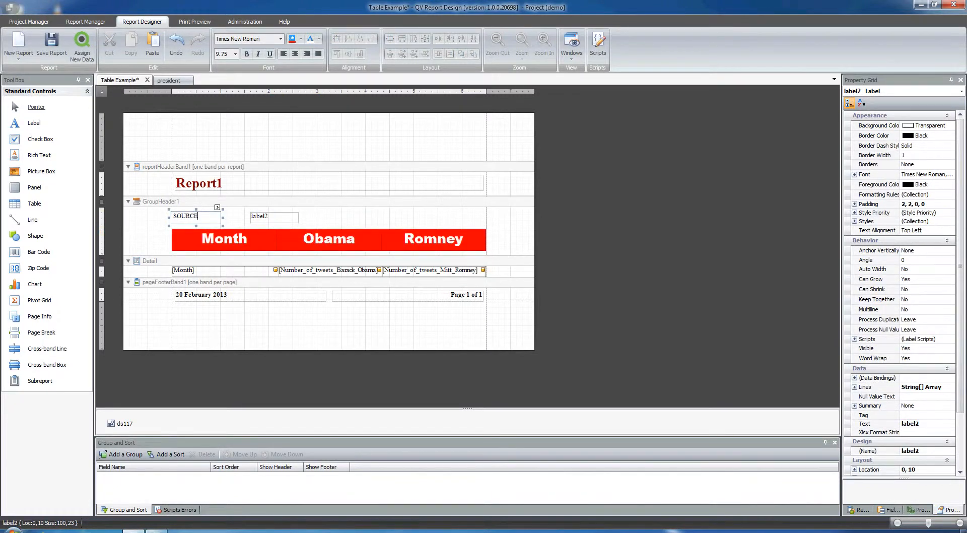
click(267, 214)
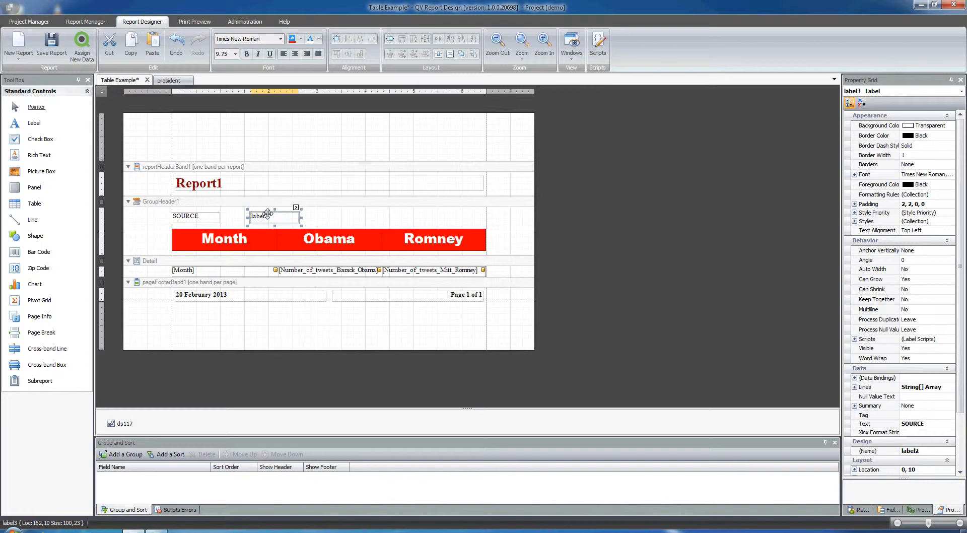
Step: Bind the second group header label to the SourceID field of dt117
click(296, 208)
click(377, 250)
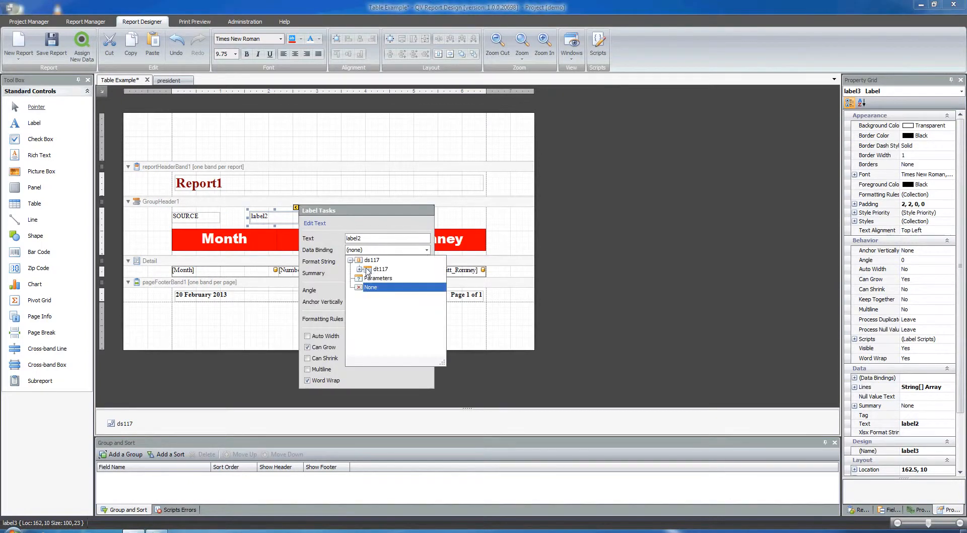
click(360, 269)
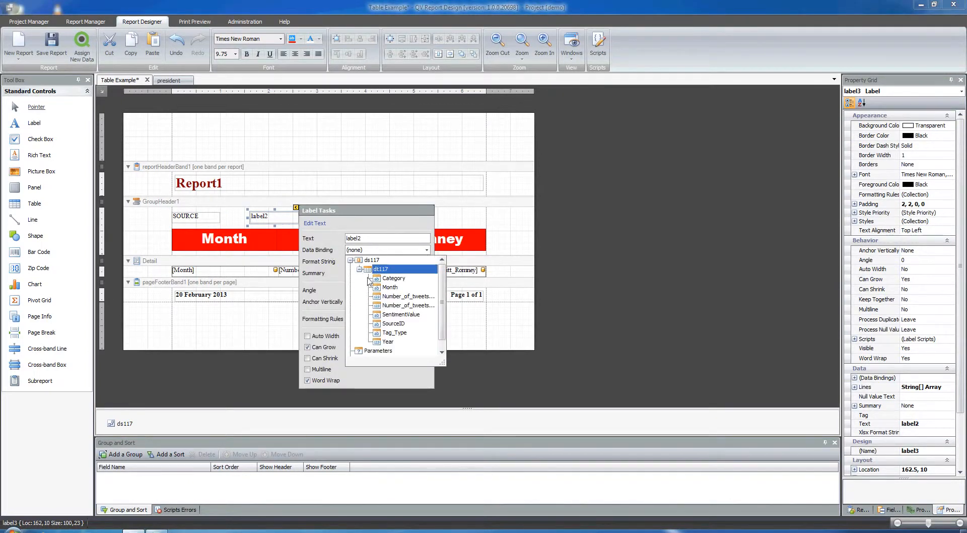
click(392, 324)
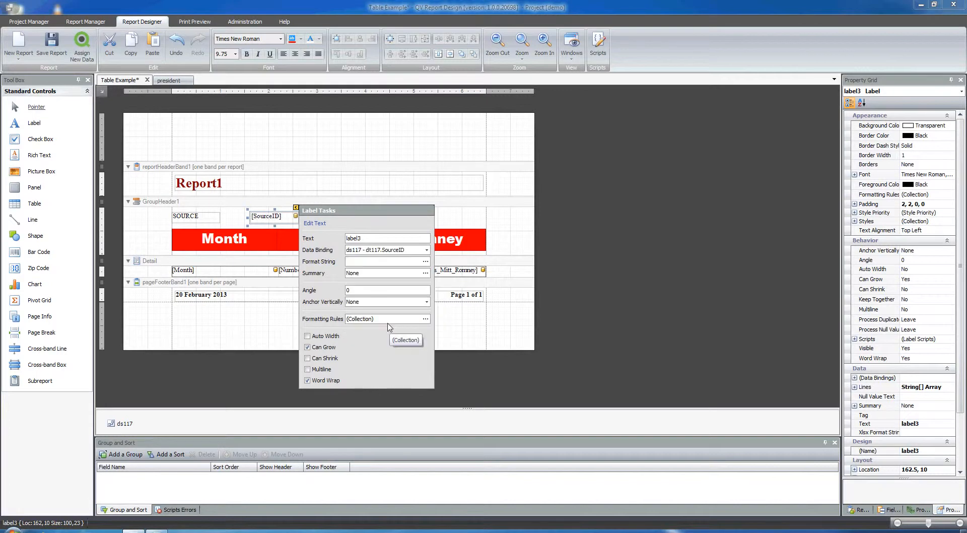
Step: Preview the report pages and return to the designer
click(319, 183)
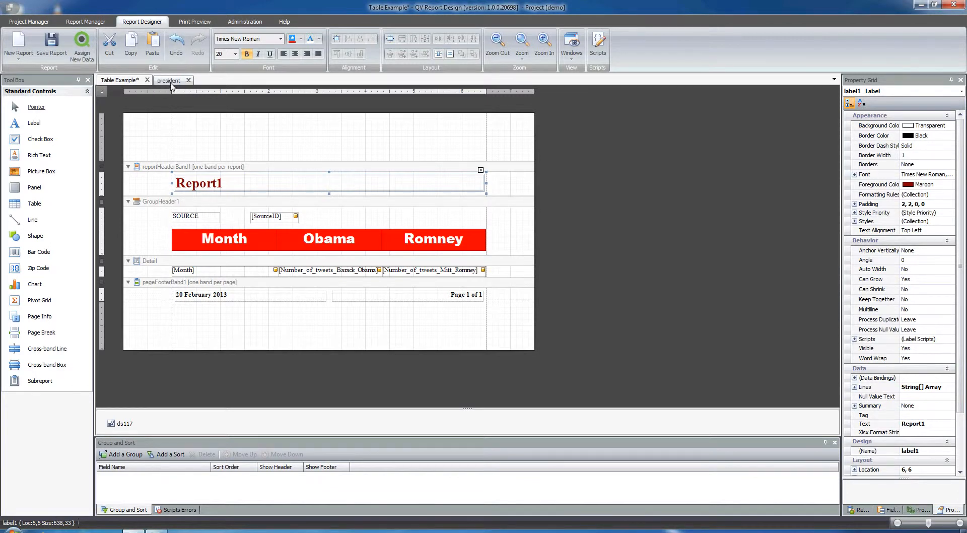
click(195, 19)
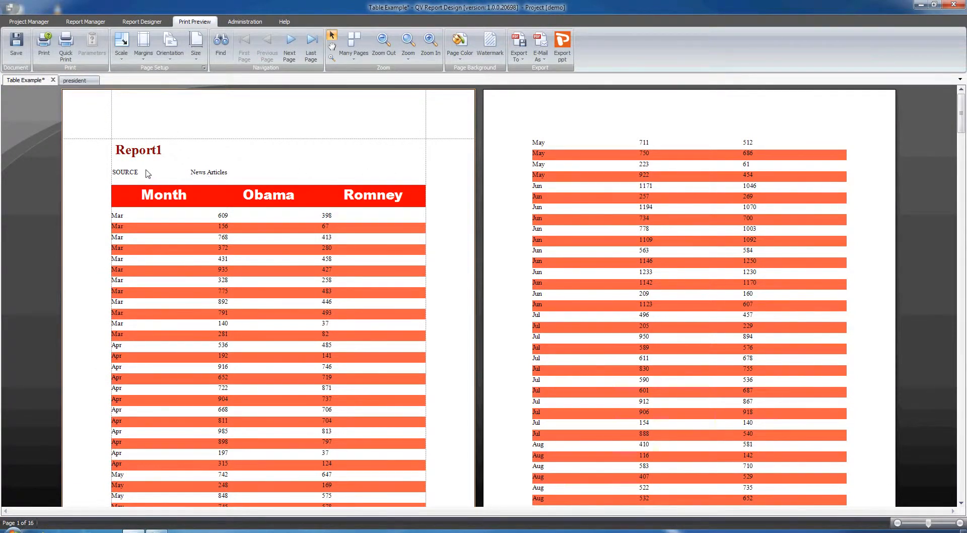
click(143, 21)
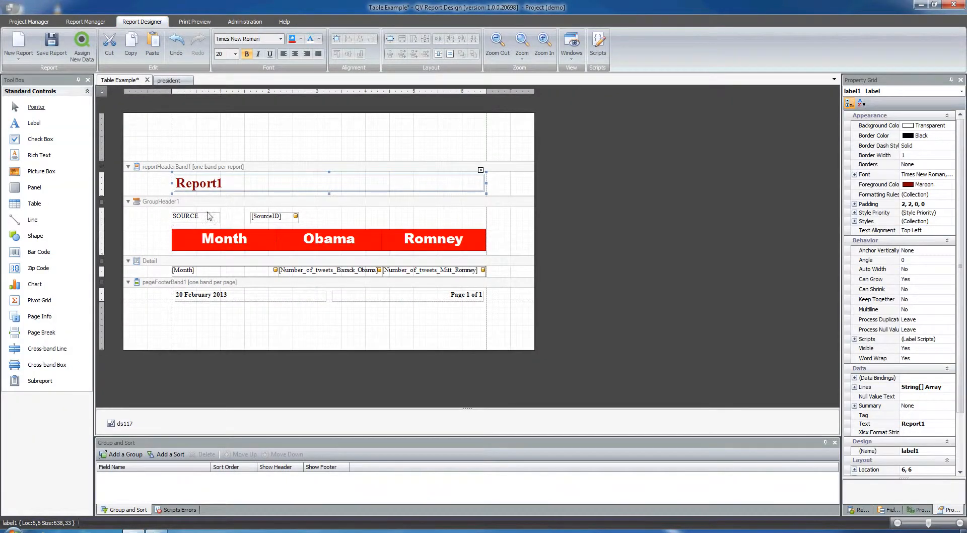
Step: Turn on Repeat Every Page for the group header and preview the pages to check it
click(165, 202)
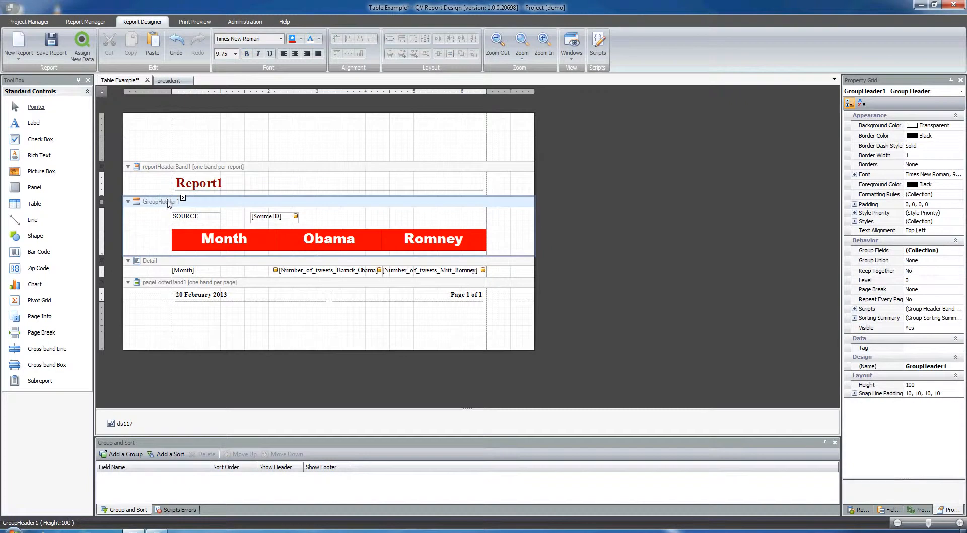
click(184, 199)
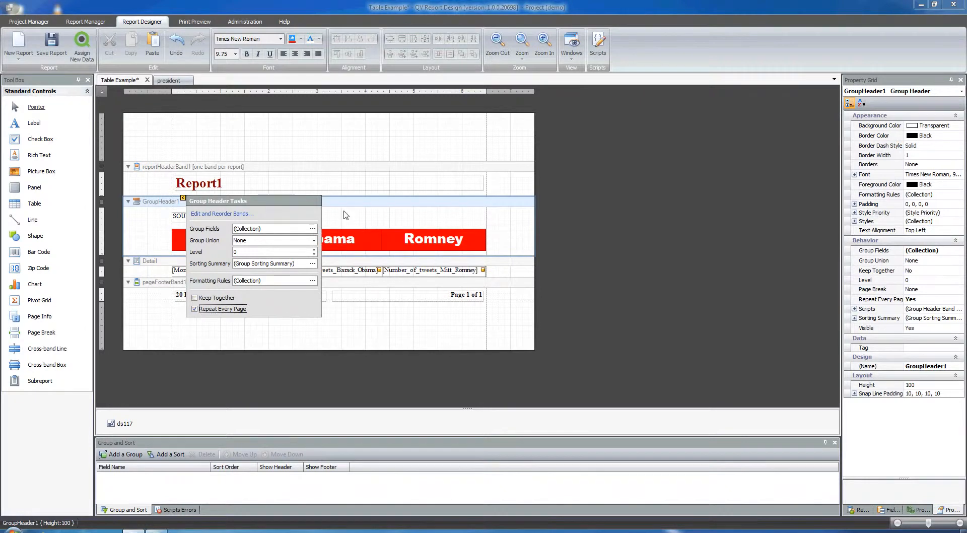
click(194, 21)
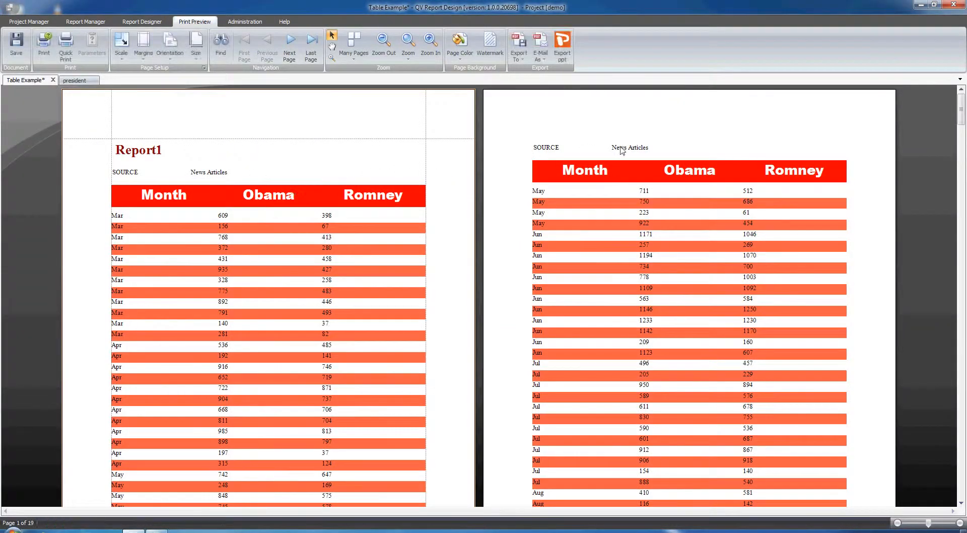
drag(963, 111, 964, 153)
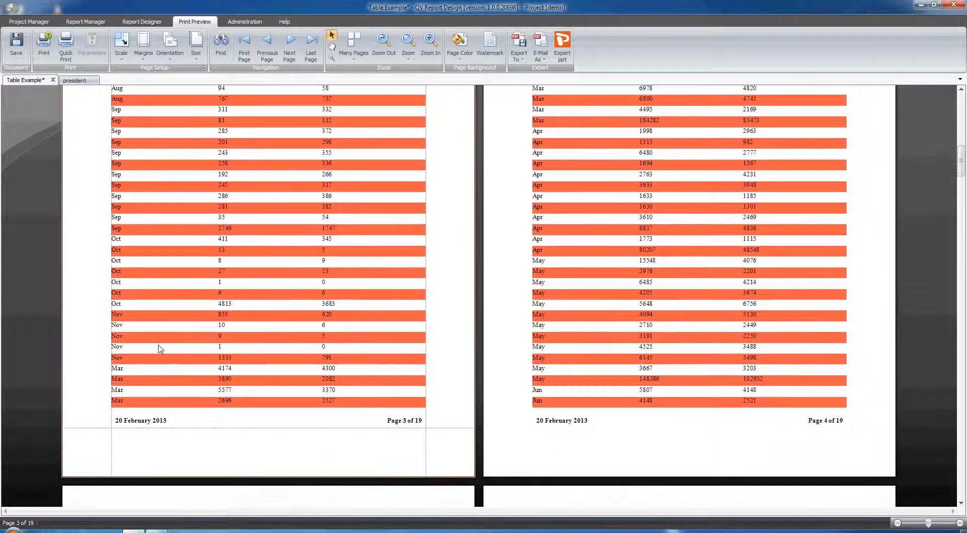
scroll(173, 368, up, 10)
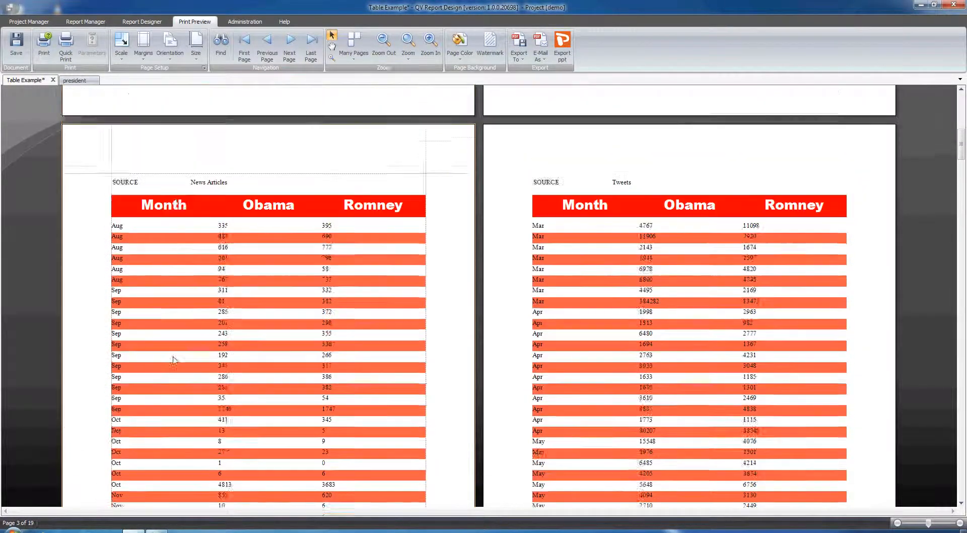
click(146, 22)
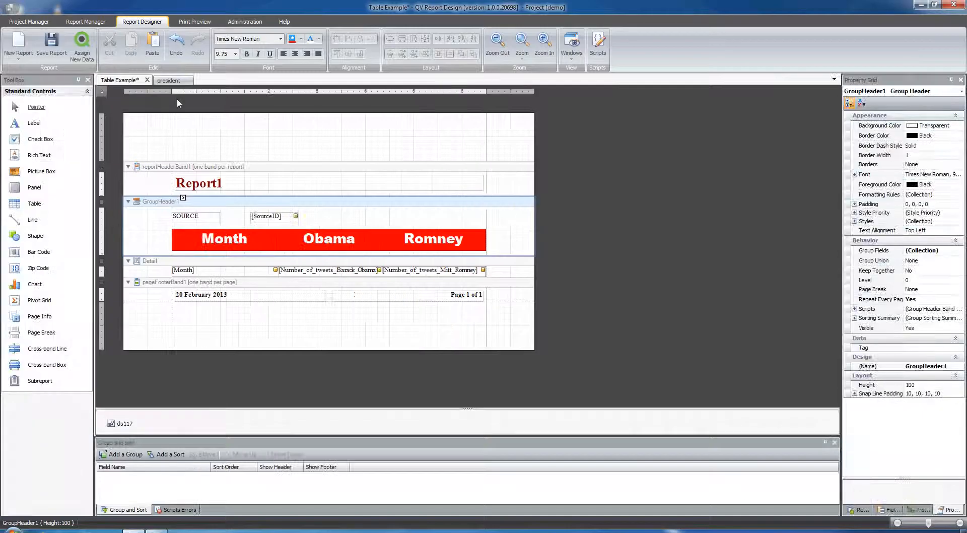
Step: Open the president report to examine its grouped preview pages, then return to Table Example
click(170, 81)
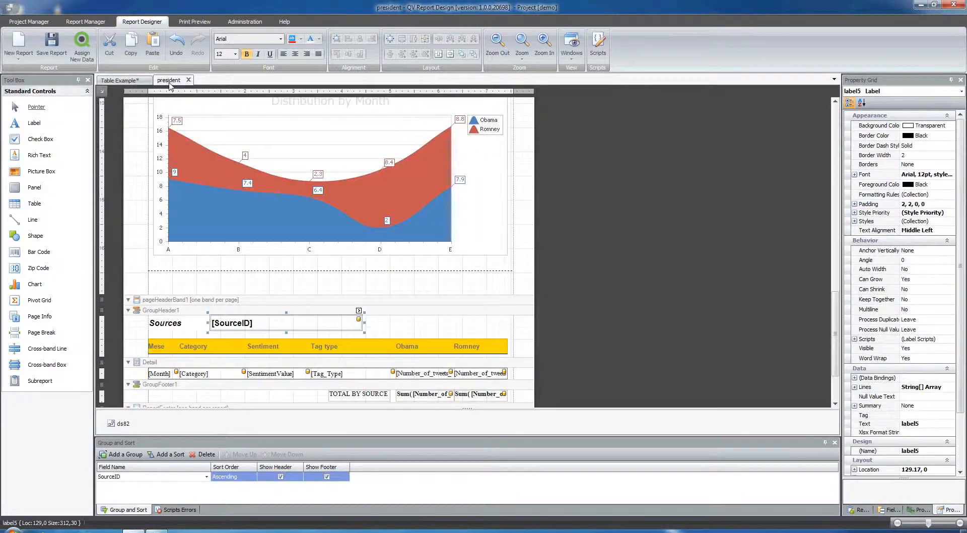
click(202, 23)
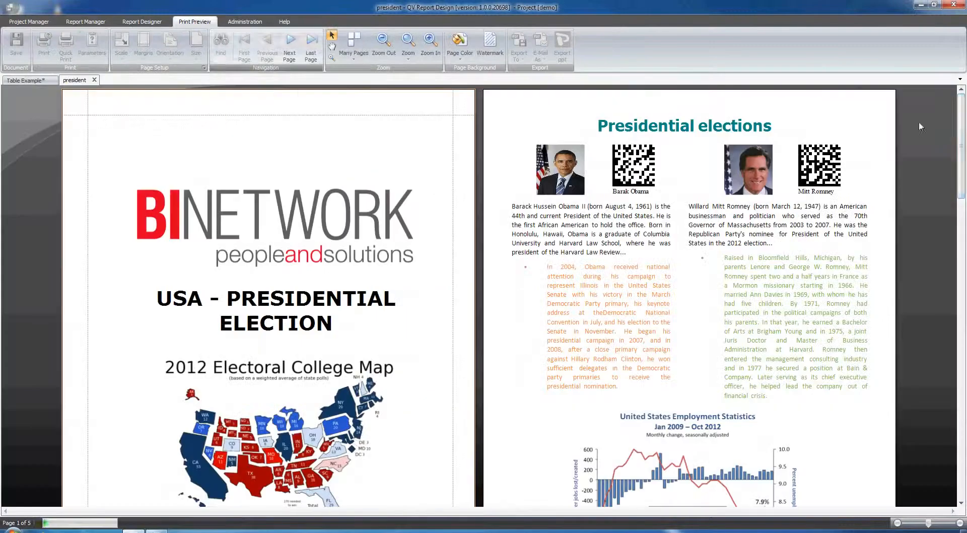
drag(962, 113, 962, 248)
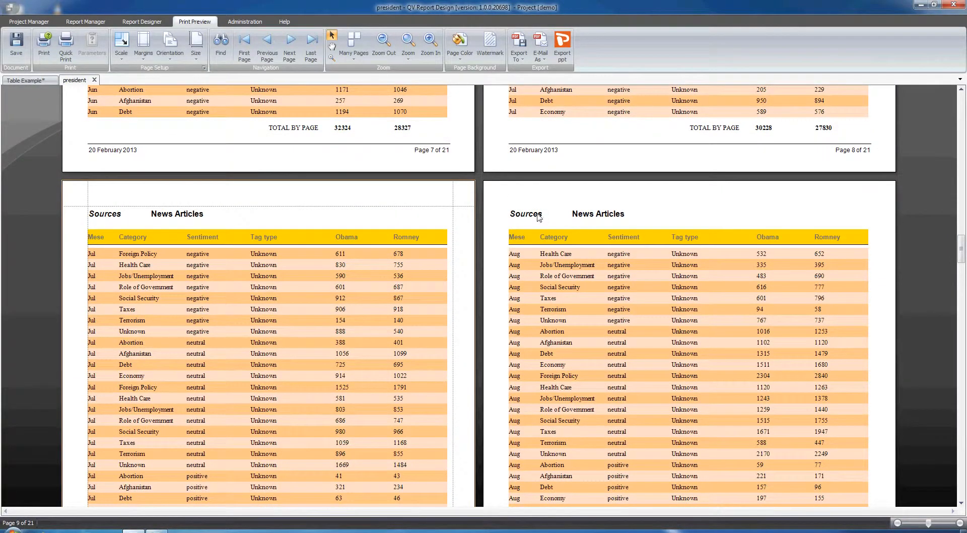
scroll(573, 231, down, 6)
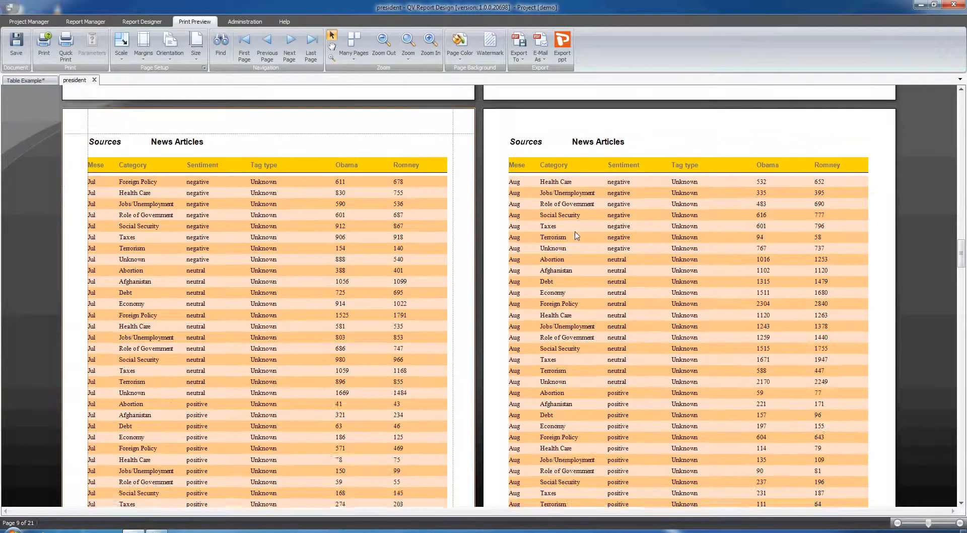
scroll(298, 302, down, 5)
scroll(298, 333, down, 8)
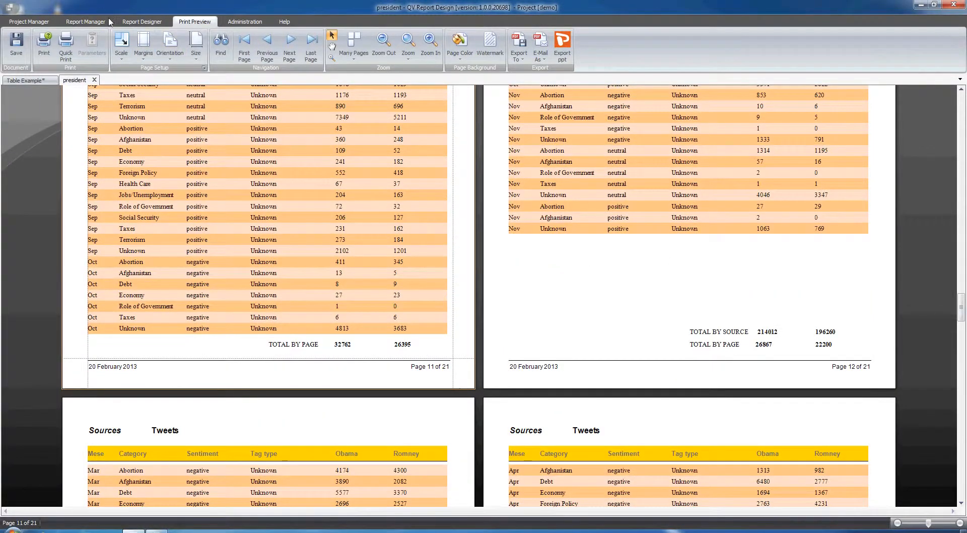
click(142, 22)
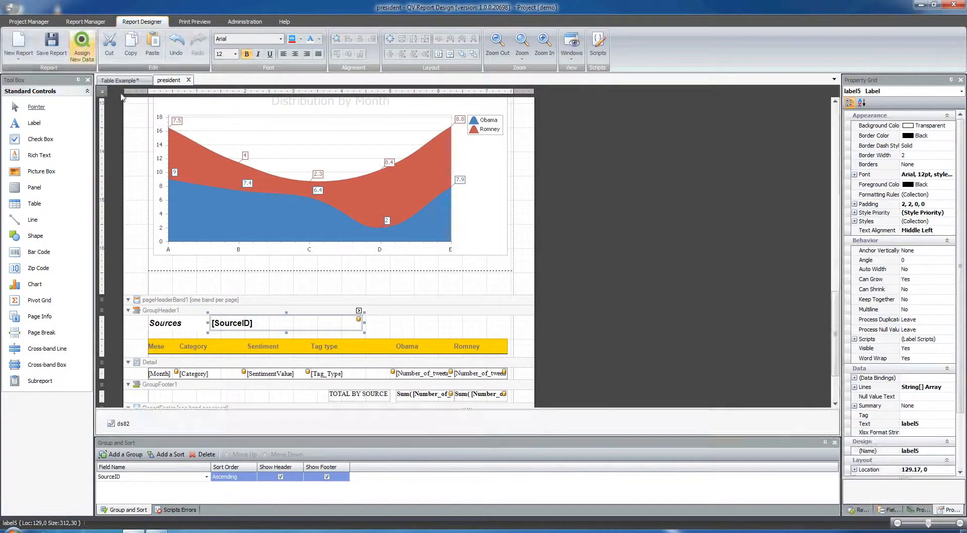
click(119, 80)
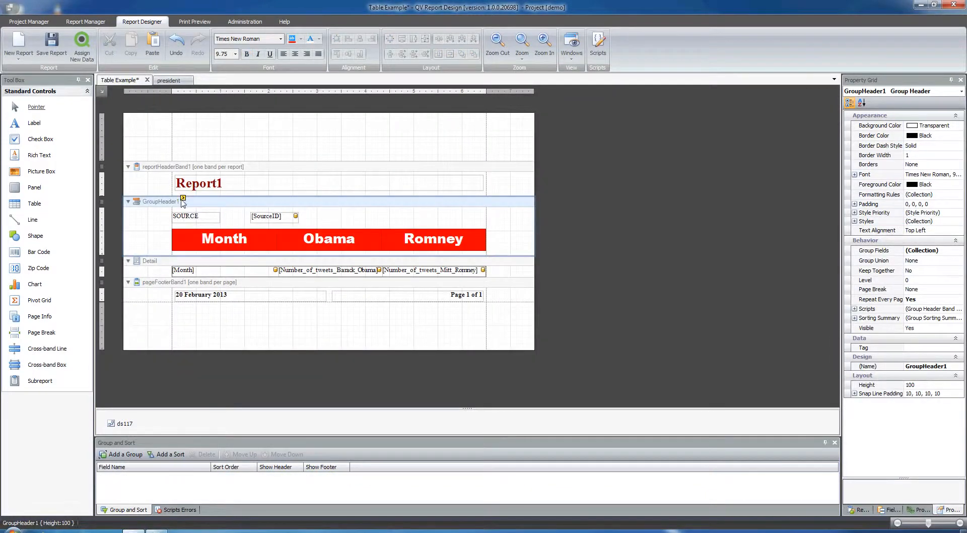
Step: Add a group field on SourceID to the group header through its Group Fields collection
click(183, 199)
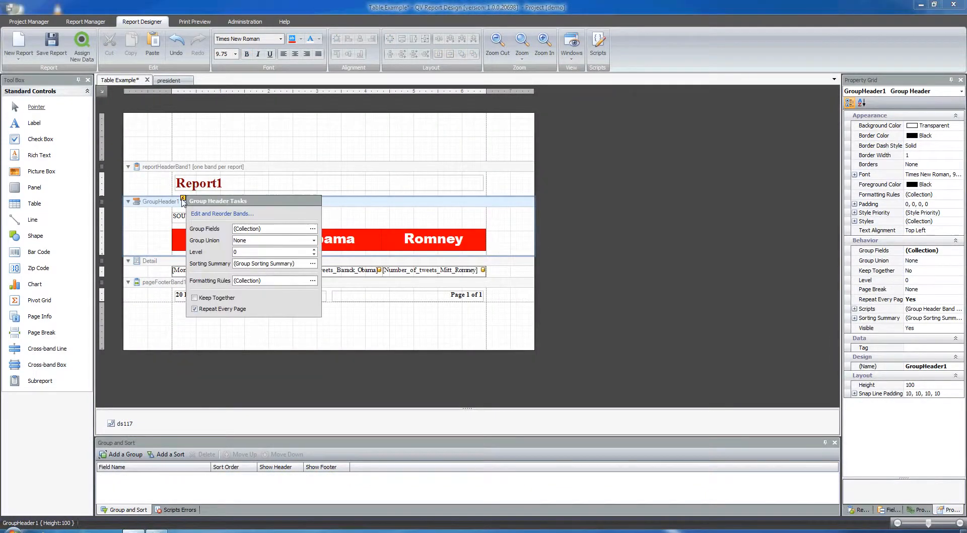
click(263, 229)
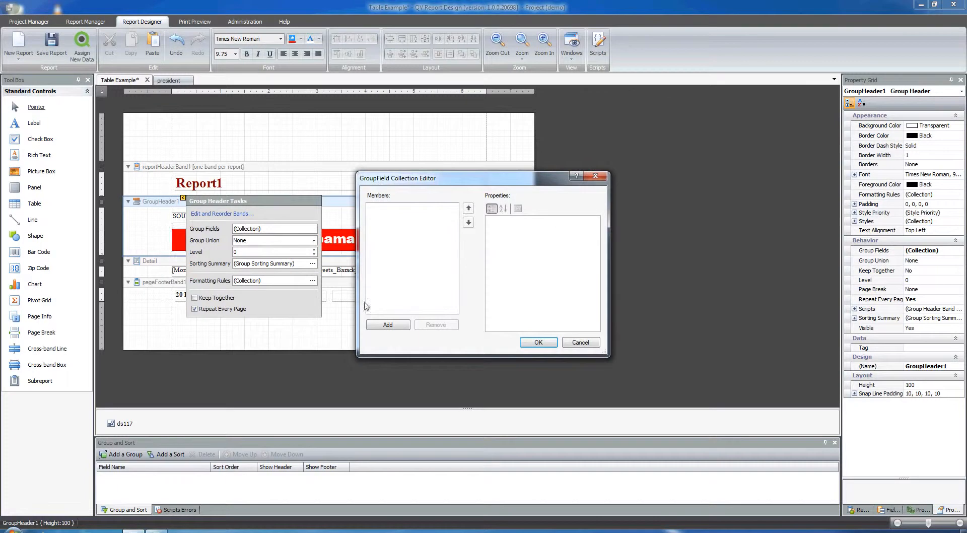
click(380, 325)
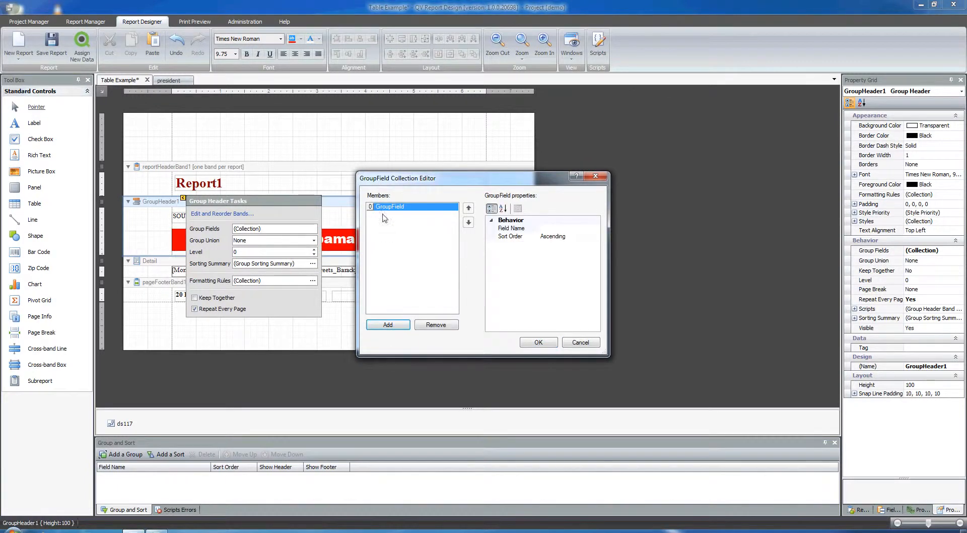
click(519, 229)
click(595, 229)
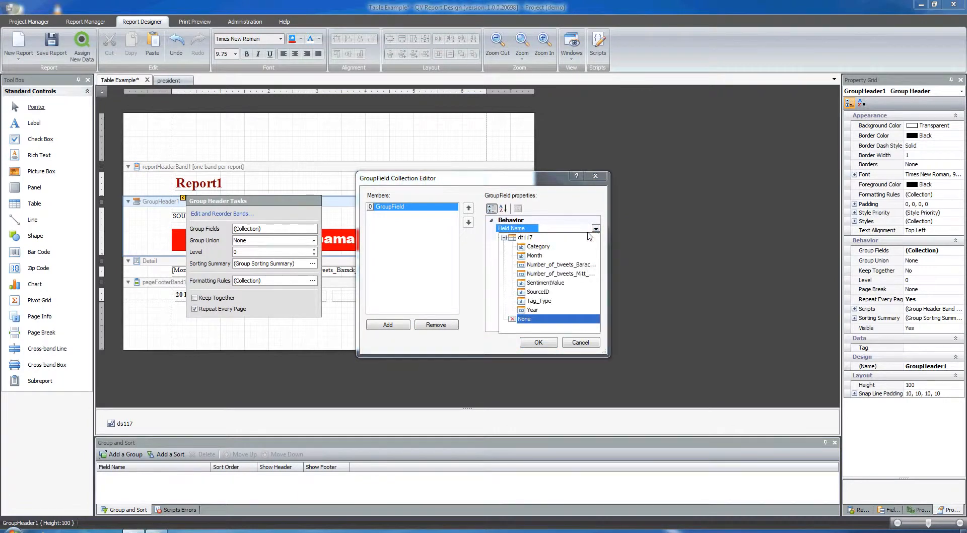
click(526, 293)
click(539, 342)
click(264, 334)
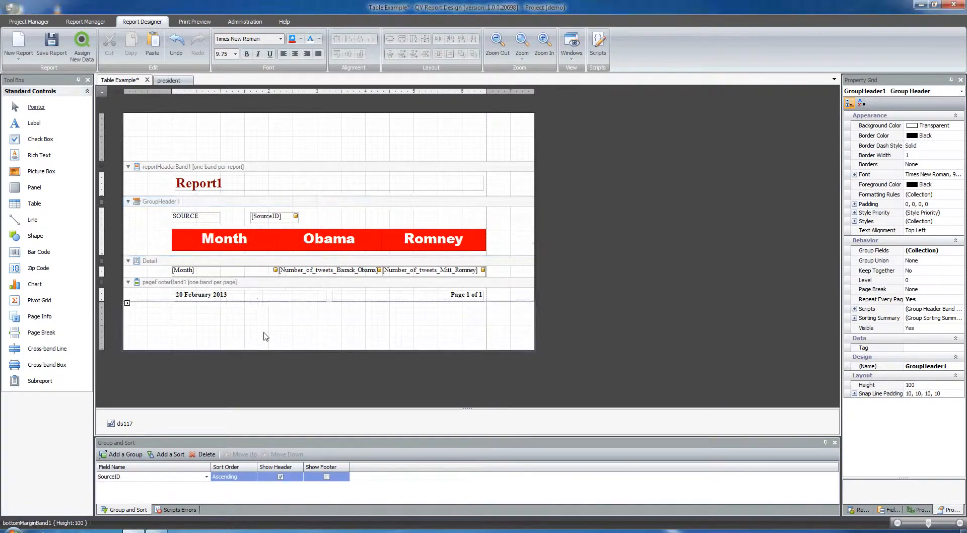
Step: Preview the grouped report pages and return to the designer
click(197, 23)
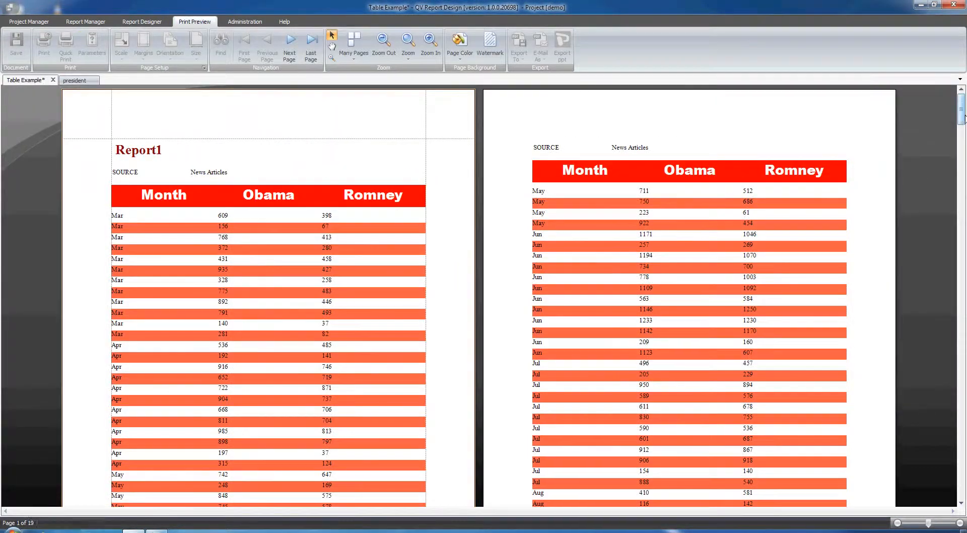
drag(964, 117, 964, 280)
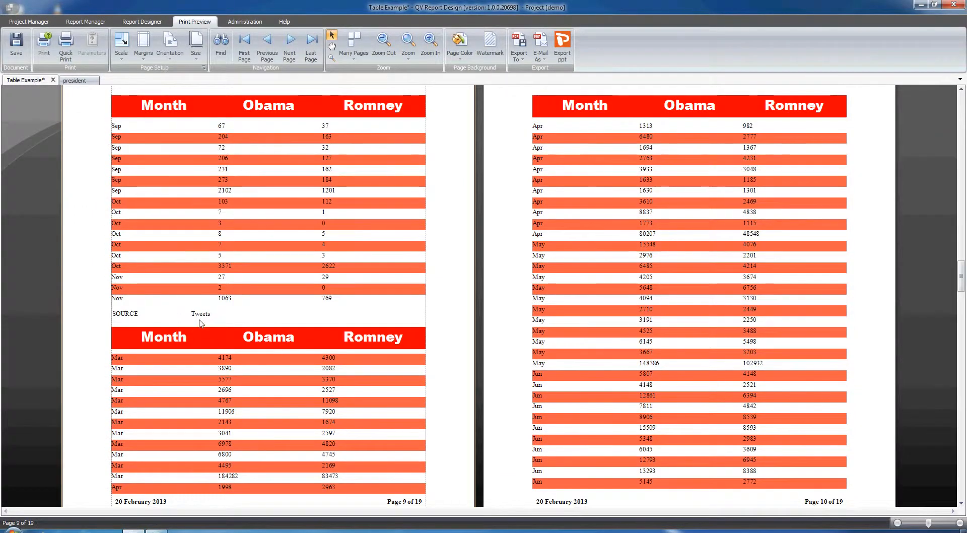
scroll(266, 237, up, 1)
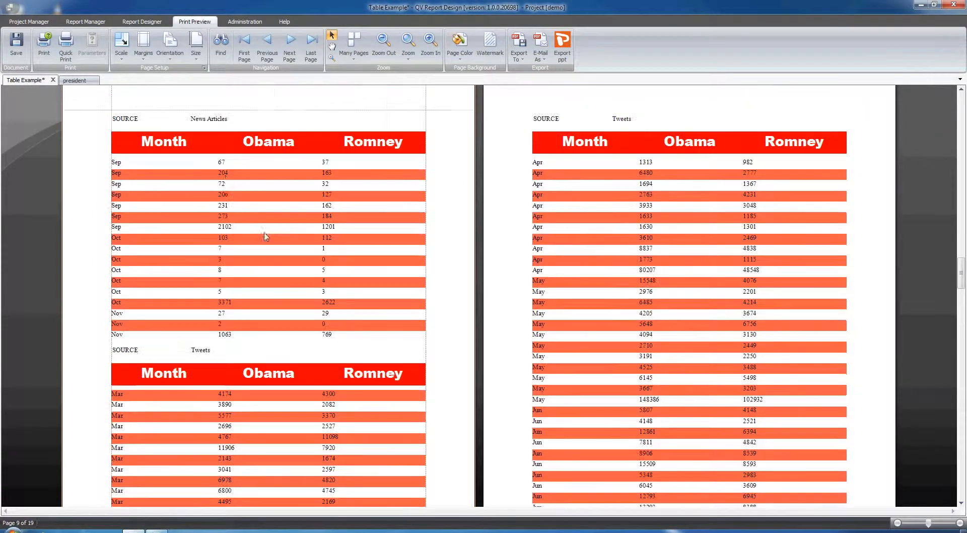
click(134, 24)
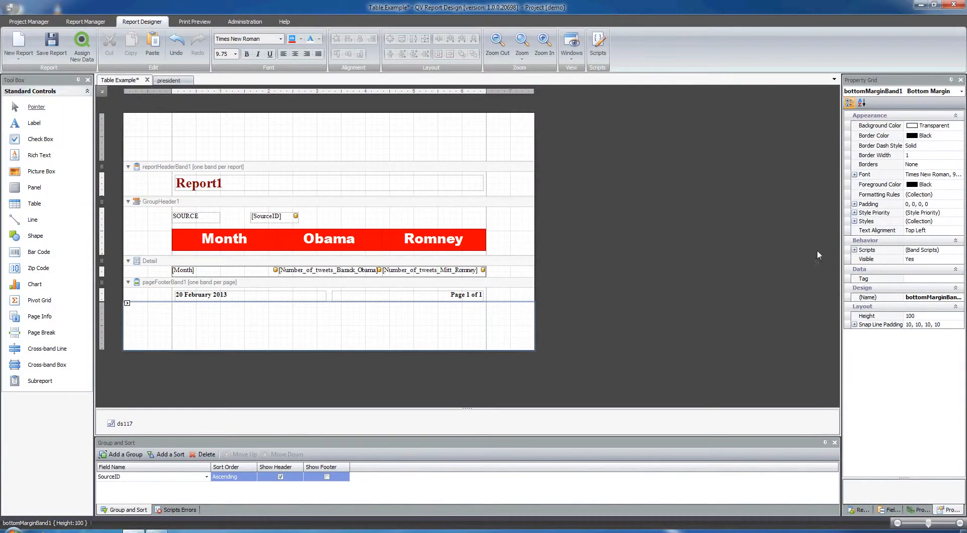
Step: Set the group header's Page Break to Before the Band
click(190, 203)
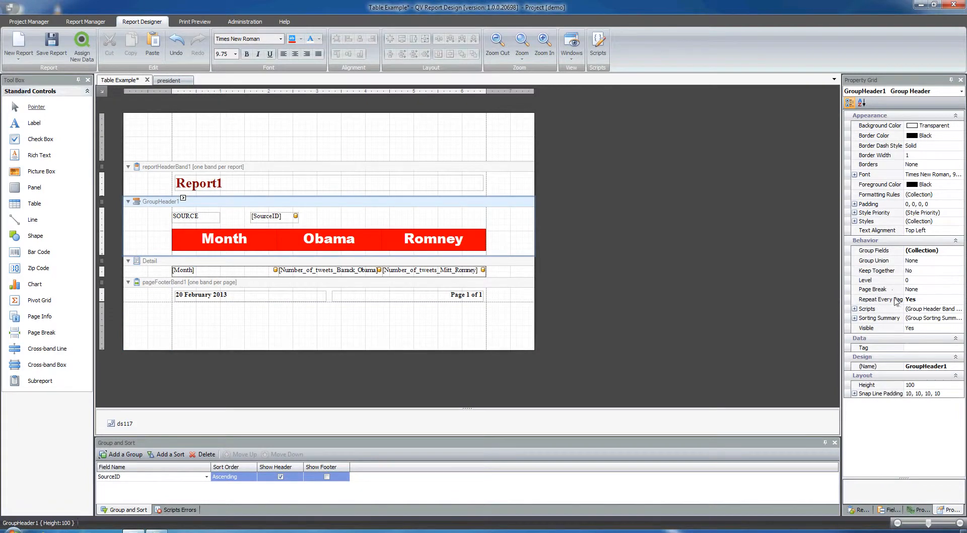
click(917, 290)
click(960, 289)
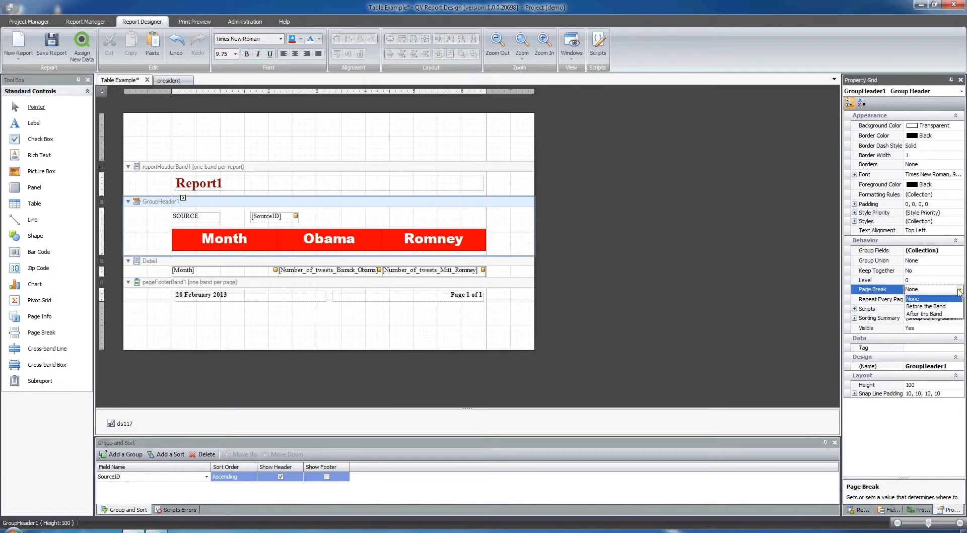
click(926, 307)
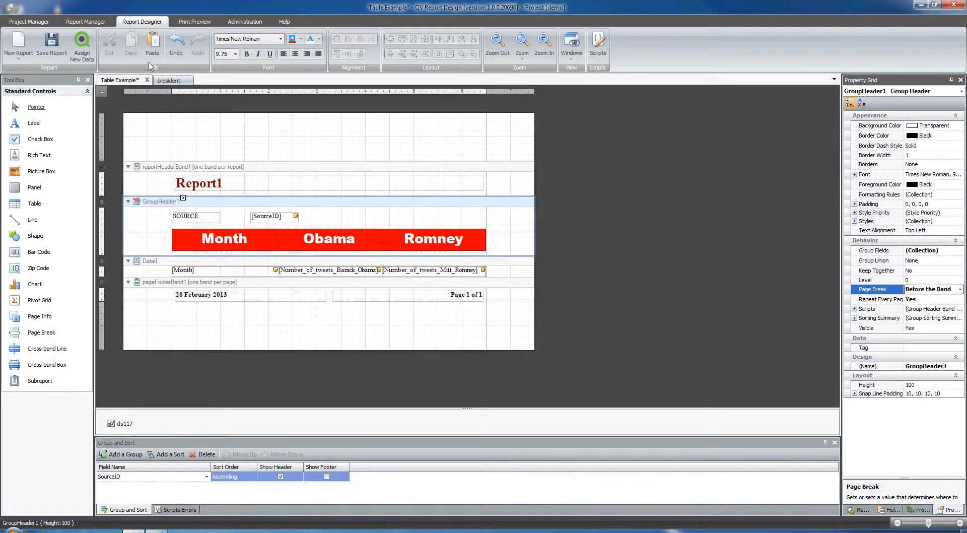
Step: Preview the report to check each source starts on a new page, then return to the designer
click(196, 22)
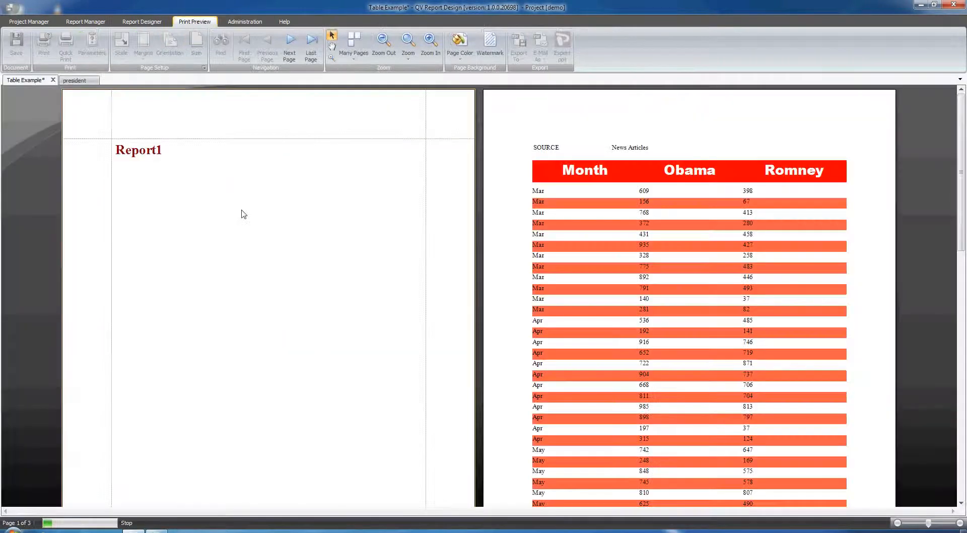
drag(960, 123, 961, 267)
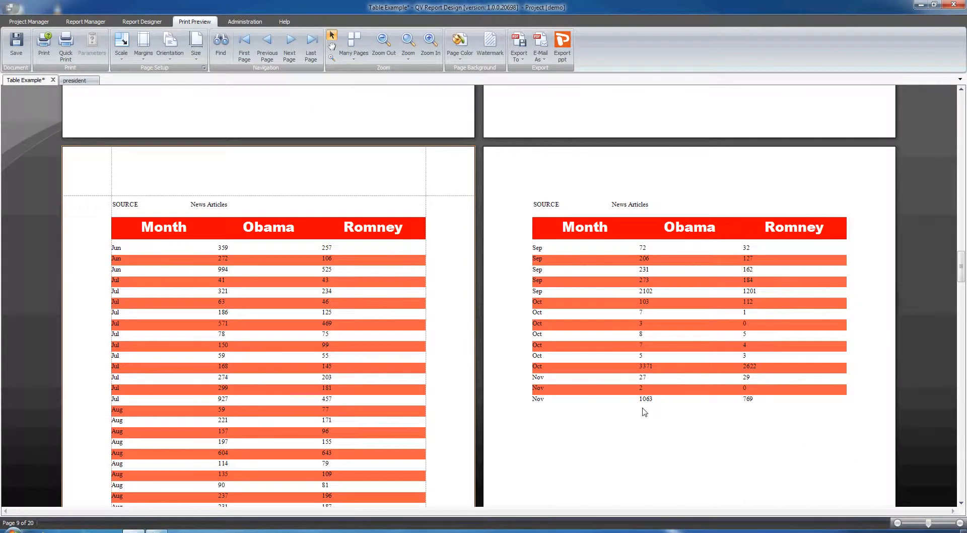
scroll(670, 401, down, 3)
scroll(579, 415, down, 3)
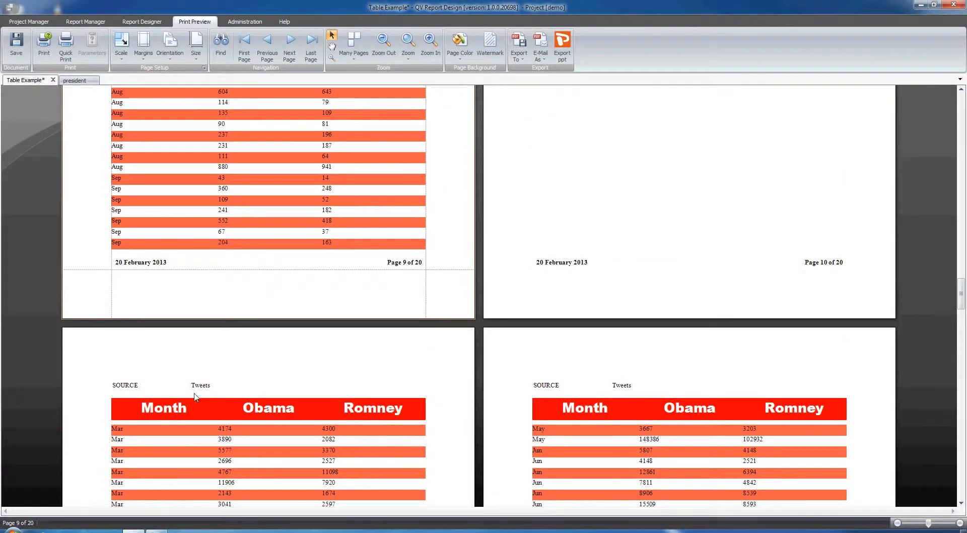
click(142, 24)
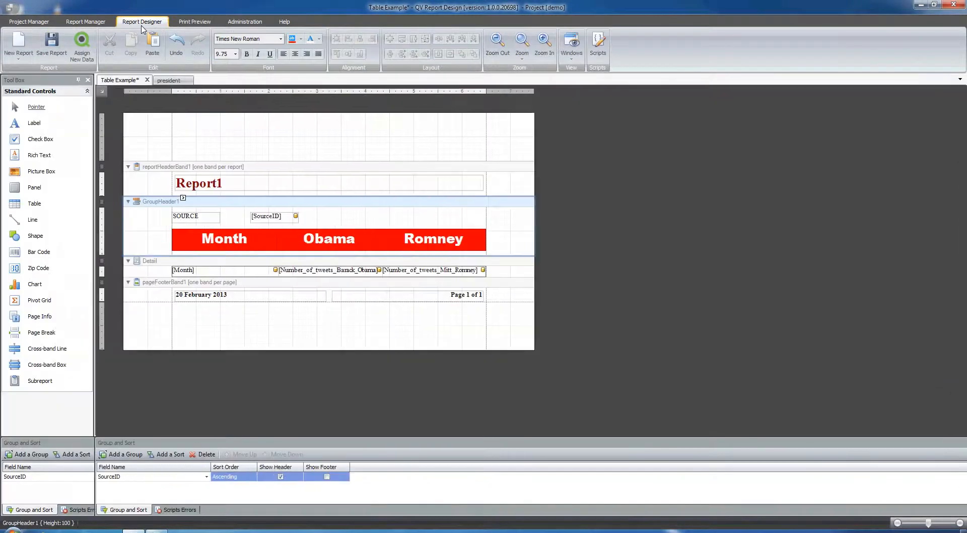